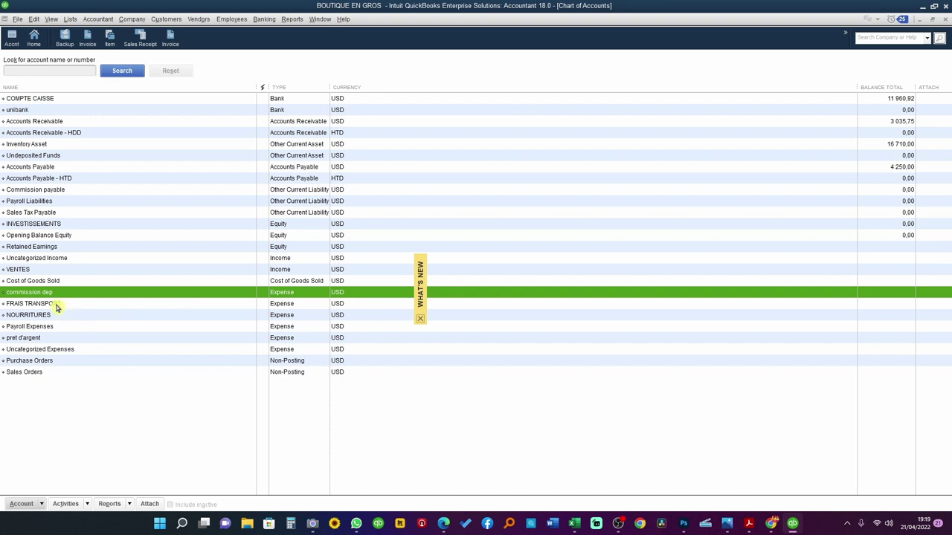
- Open the Commission payable account for editing, review its available account types, and close it without changes
click(49, 192)
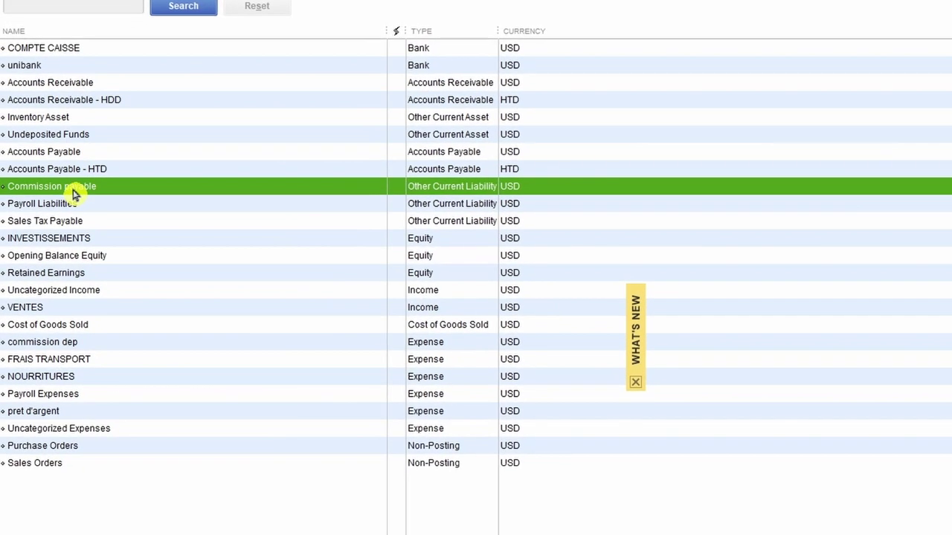
right_click(52, 194)
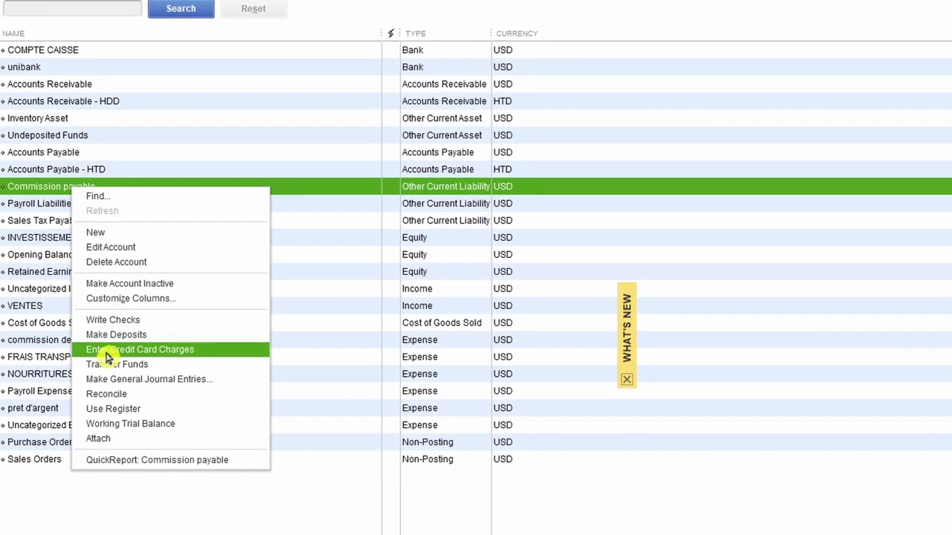
click(102, 248)
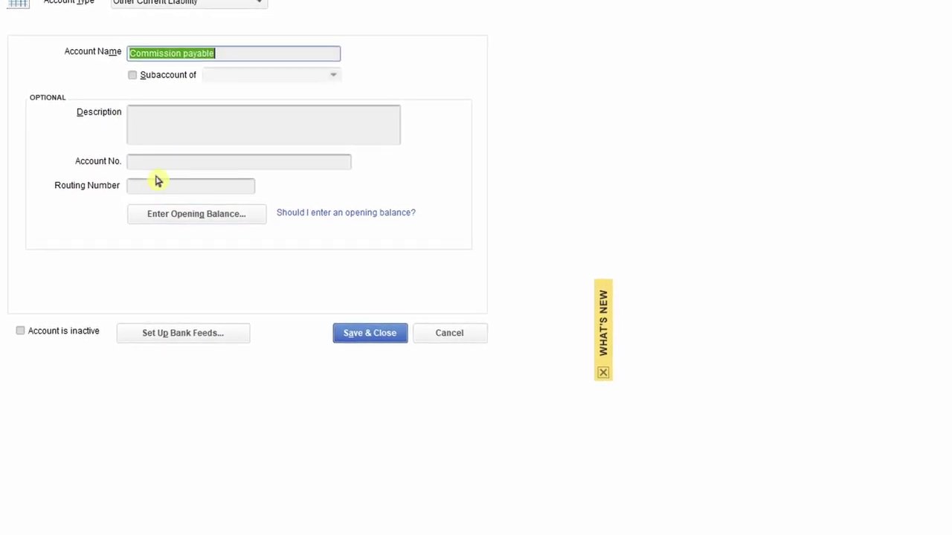
click(228, 10)
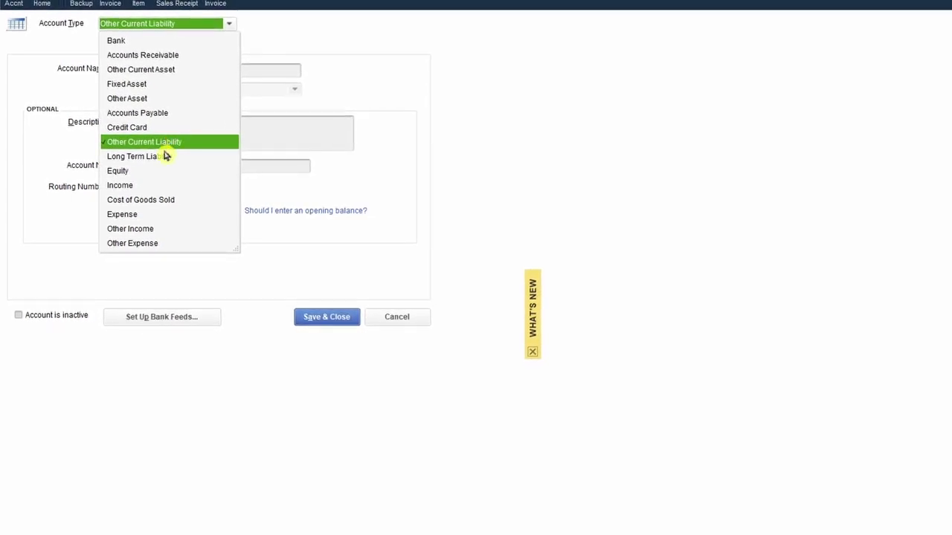
click(388, 314)
- Start a new account, review the choices under Other Account Types, and cancel its creation
click(22, 531)
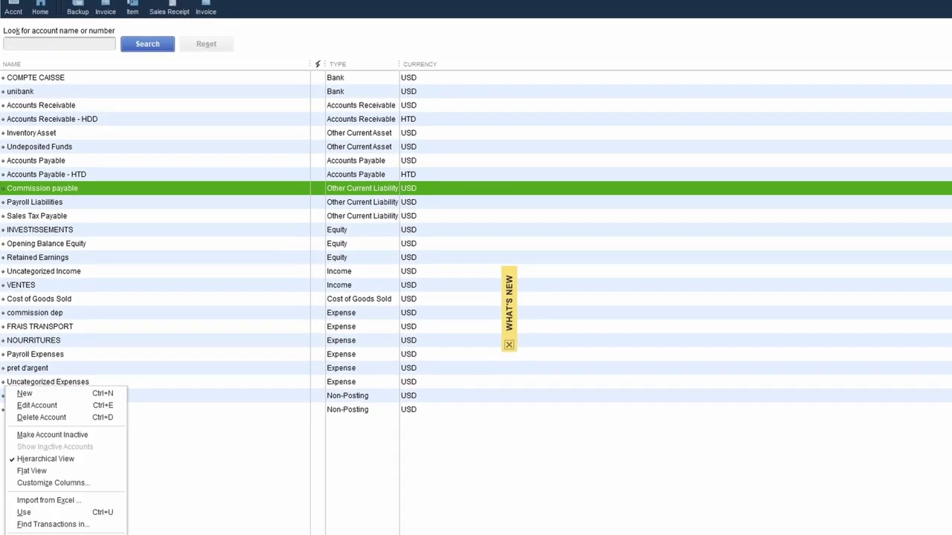
click(38, 393)
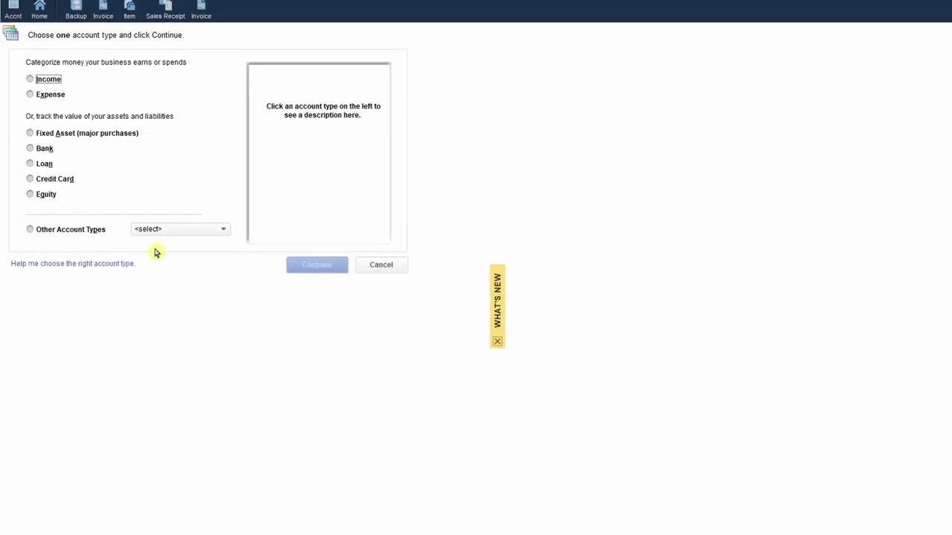
click(33, 229)
click(171, 230)
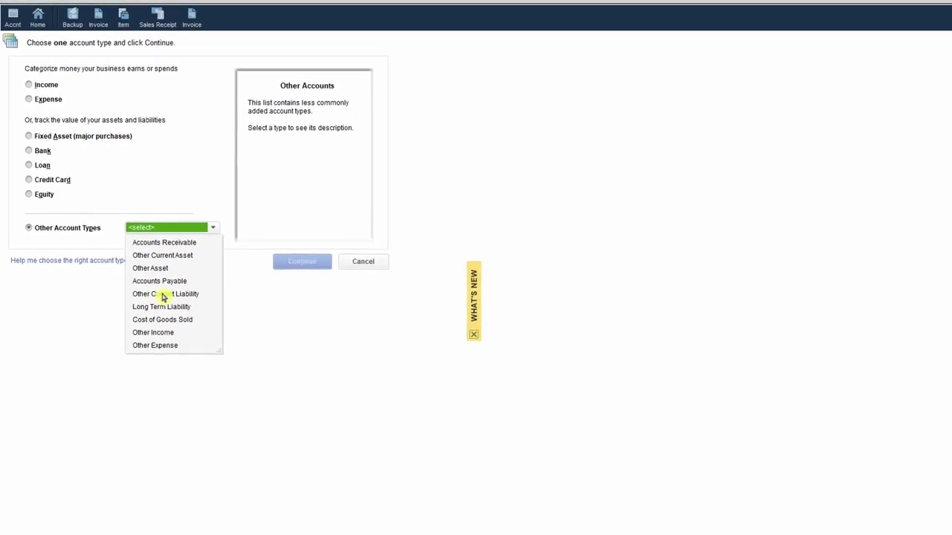
click(355, 262)
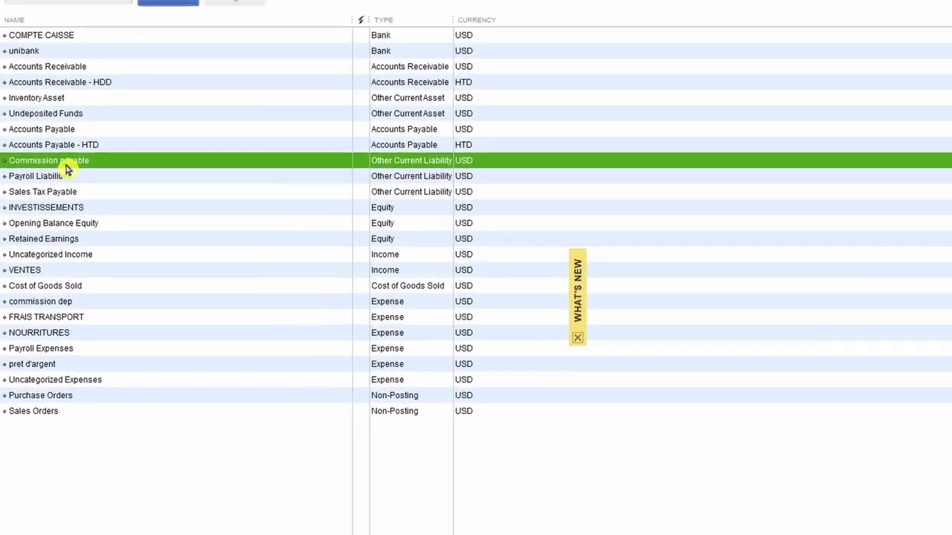
- Open the commission dep expense account for editing to review its type and name, and close it
right_click(50, 191)
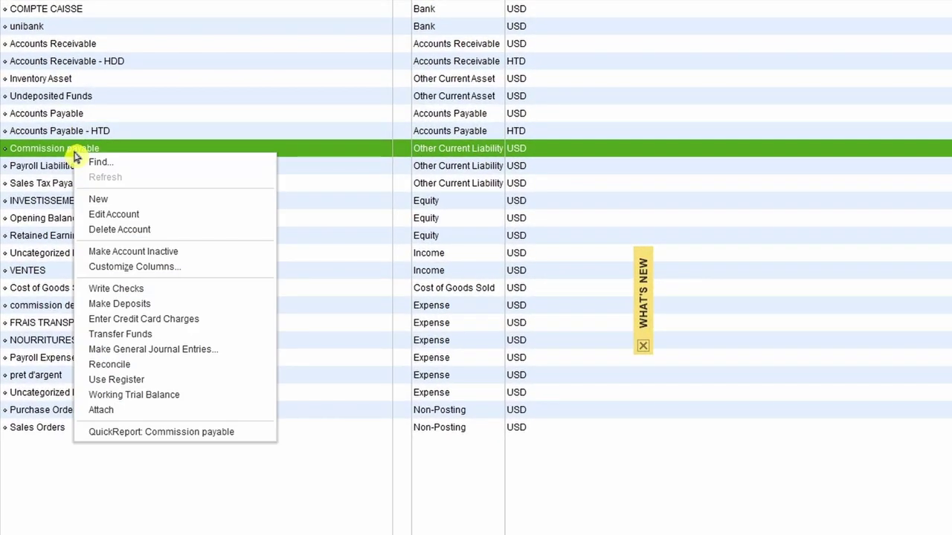
click(72, 510)
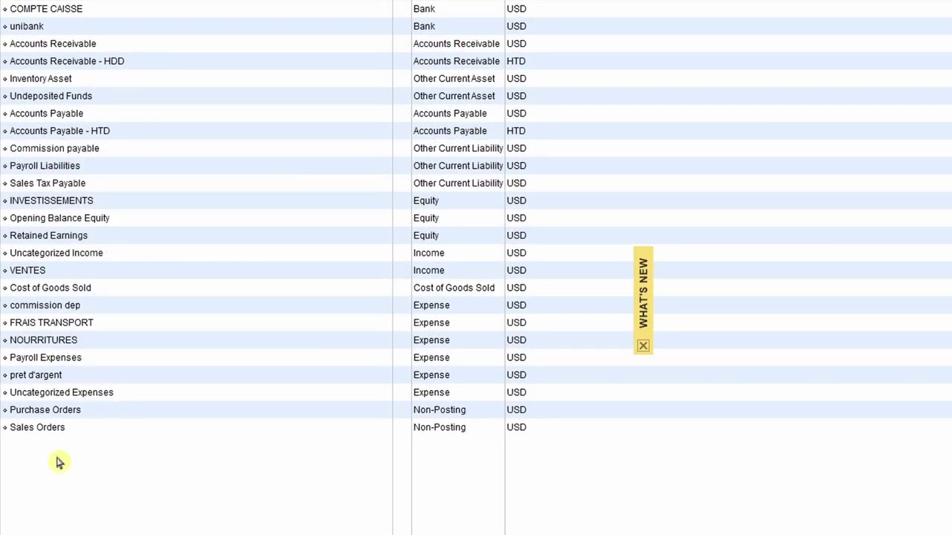
click(53, 305)
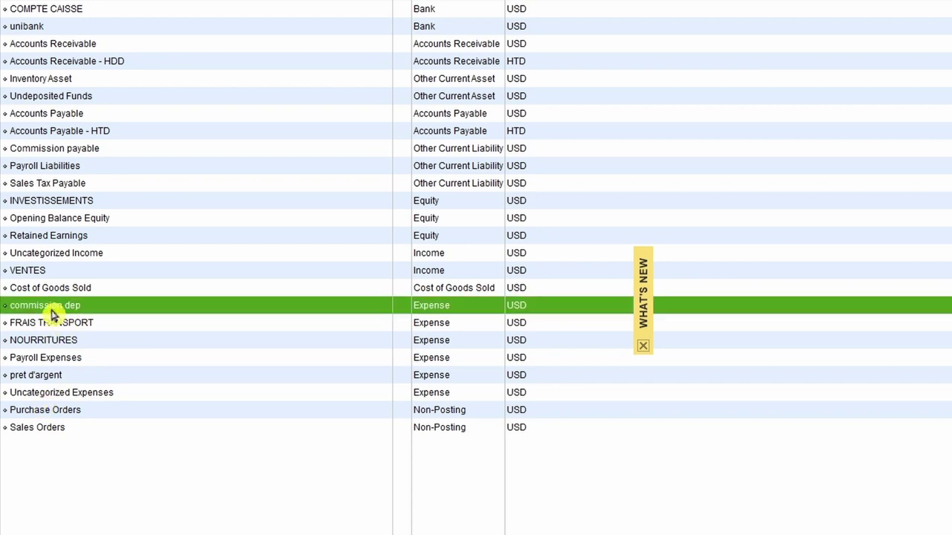
right_click(33, 311)
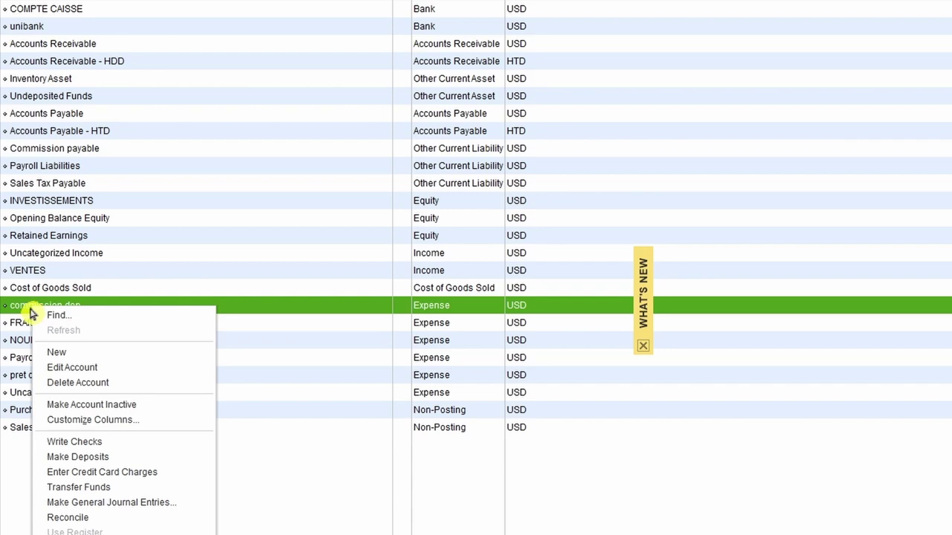
click(74, 372)
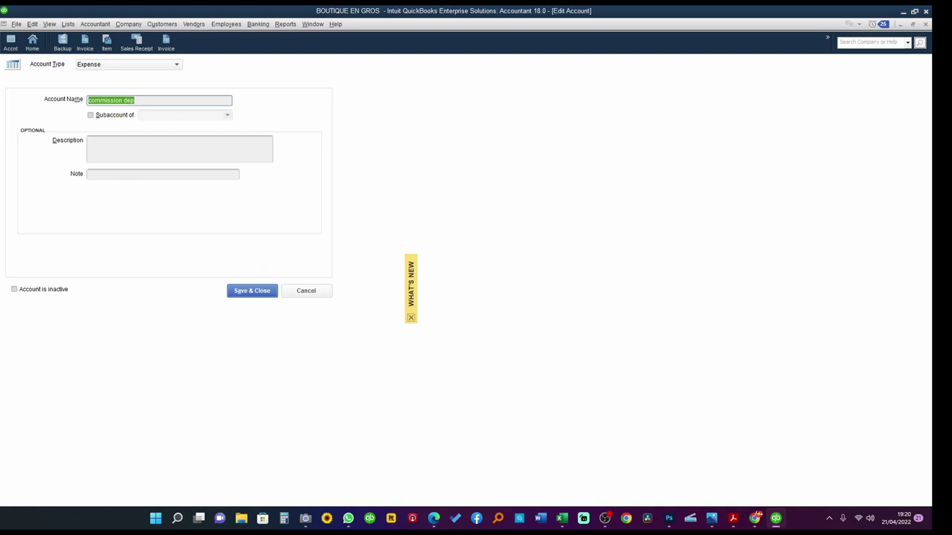
click(255, 290)
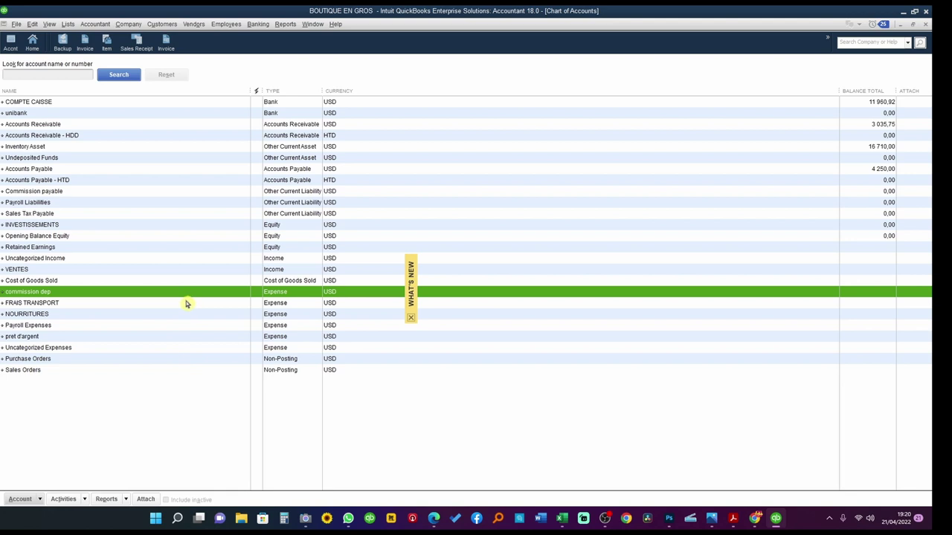
- Close the Chart of Accounts and open the Item List
click(925, 25)
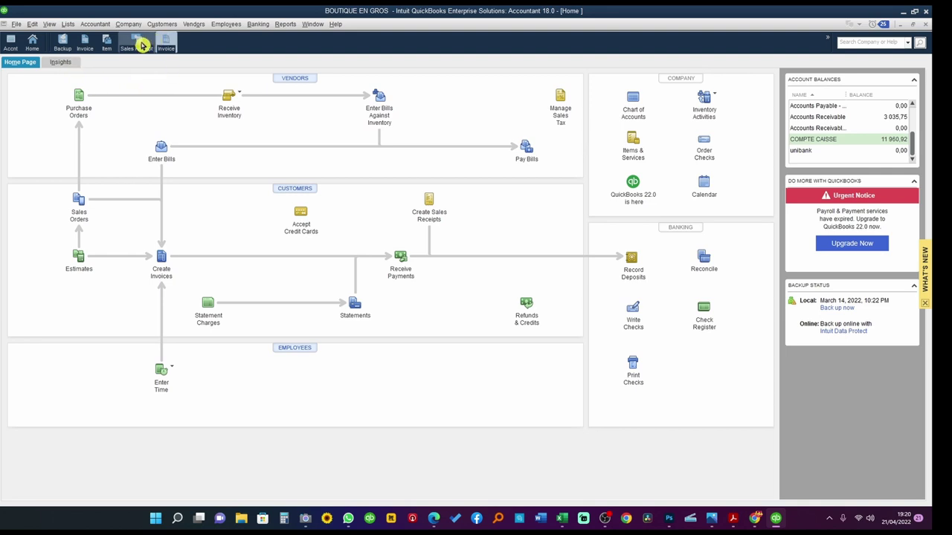
click(106, 45)
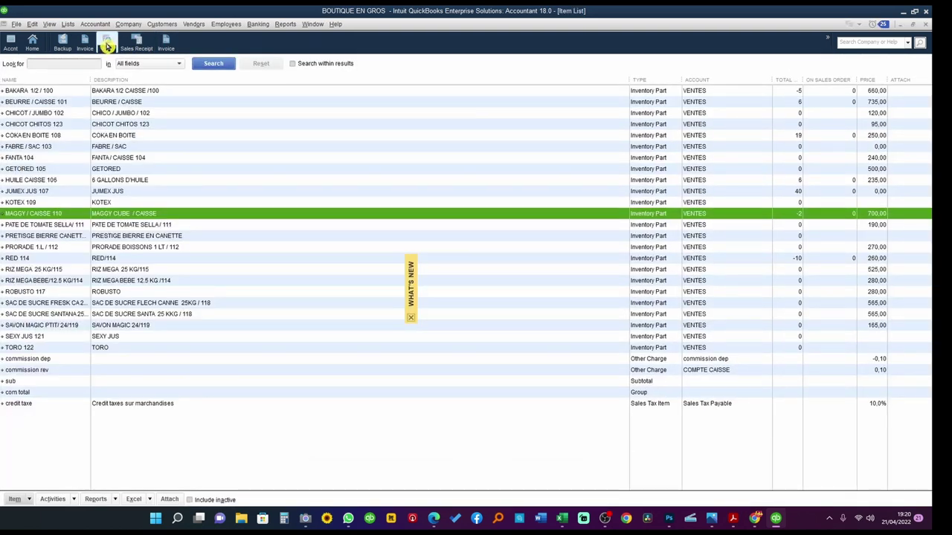
click(69, 23)
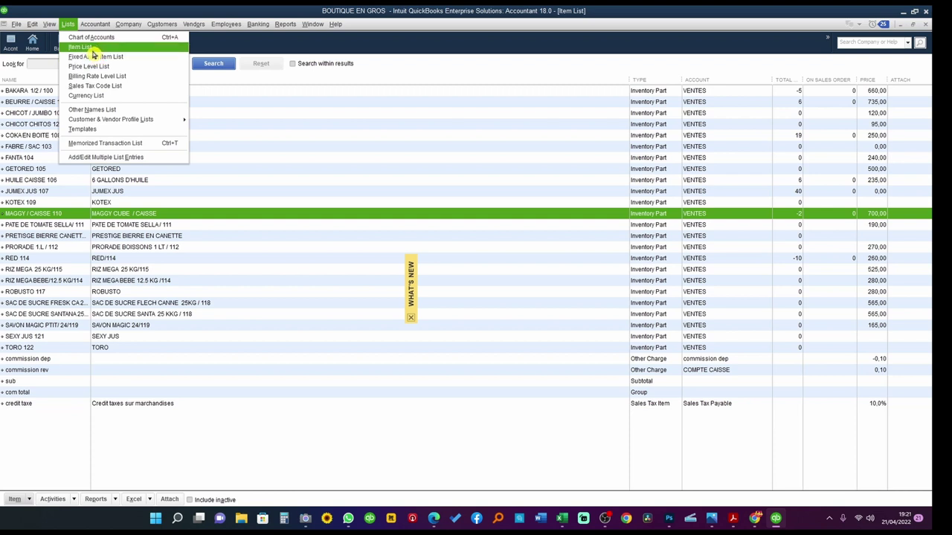
click(41, 431)
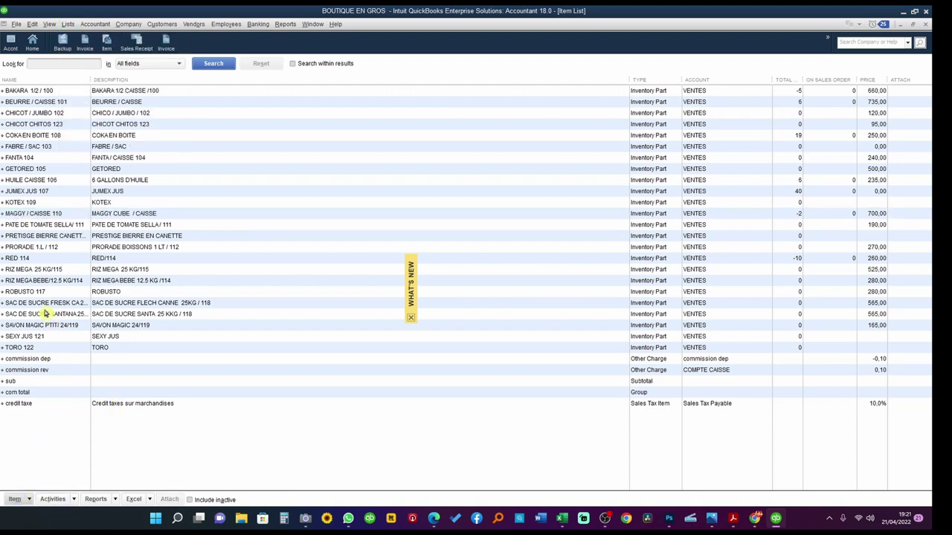
- Start a new item of type Other Charge
click(16, 500)
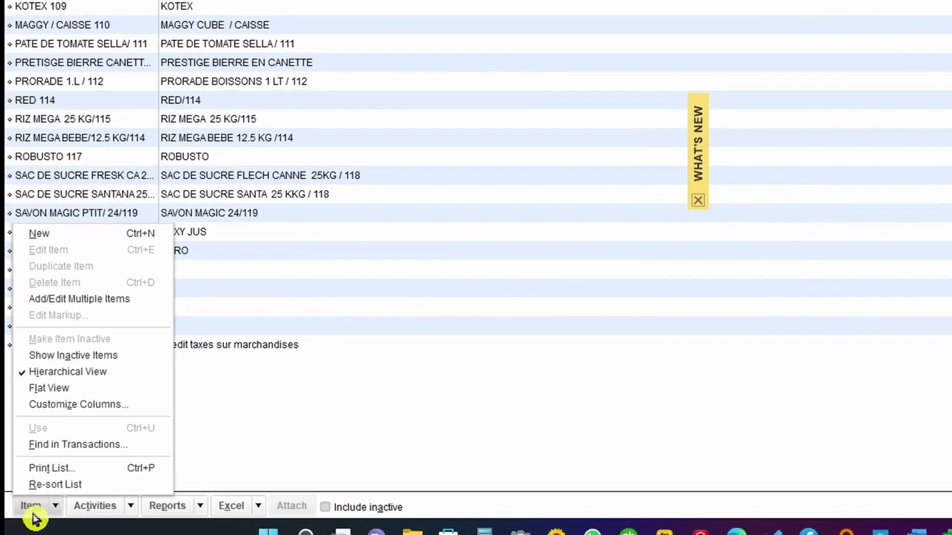
click(64, 236)
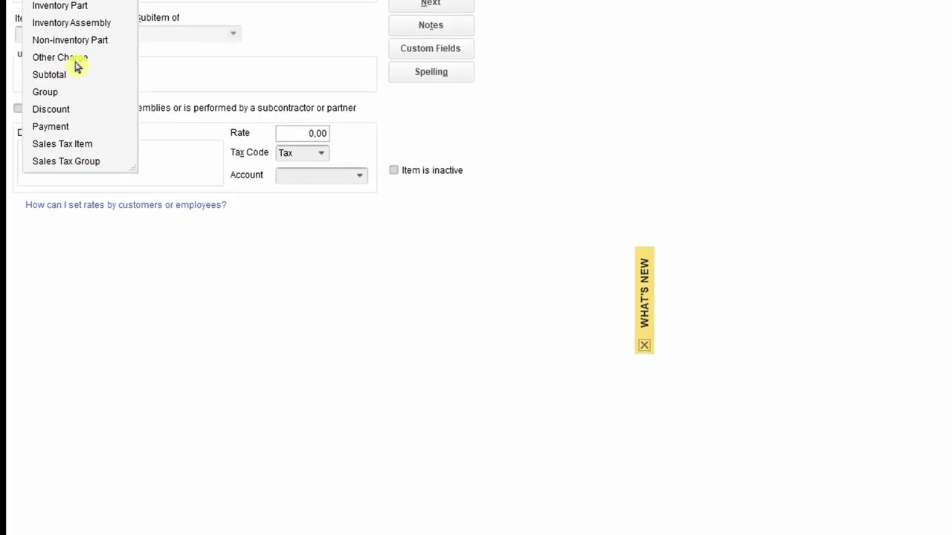
click(82, 52)
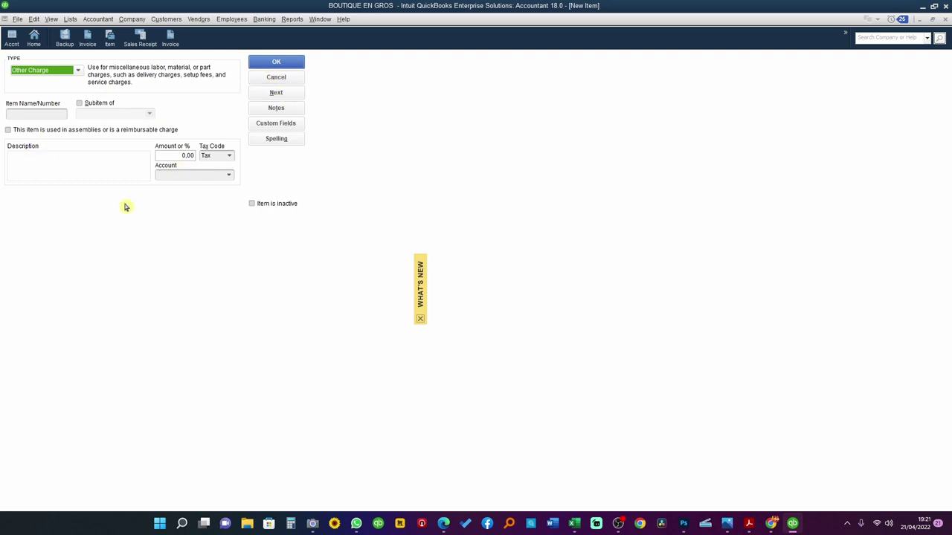
click(31, 119)
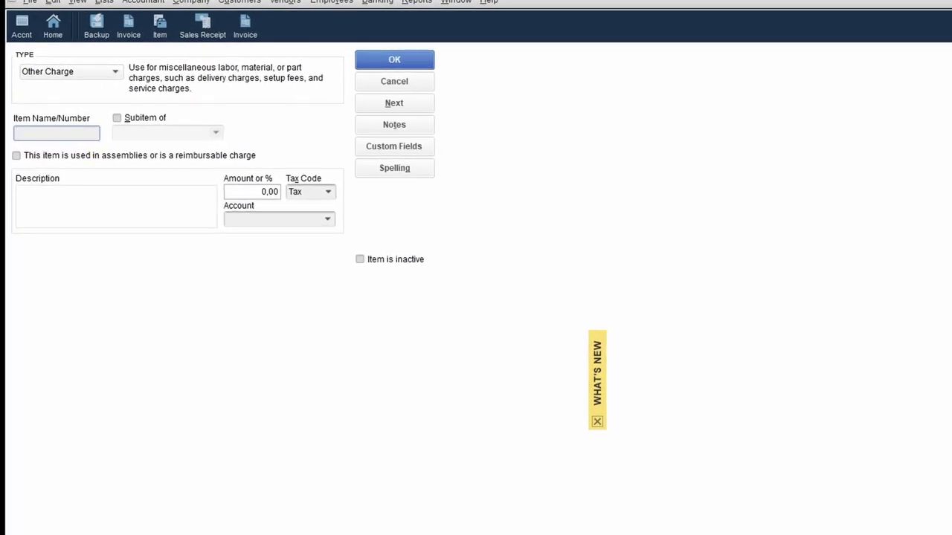
- Set the new Other Charge item's amount to 0,03
click(261, 191)
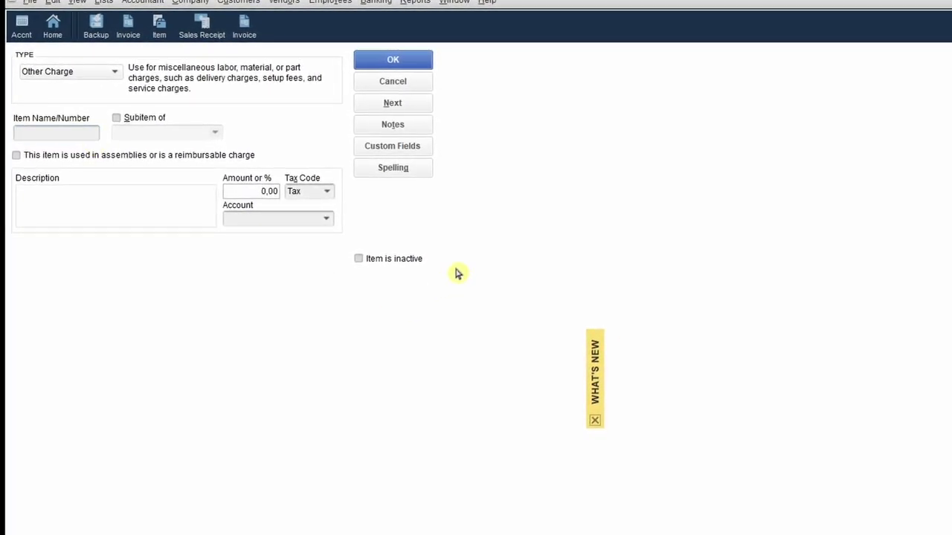
text(-)
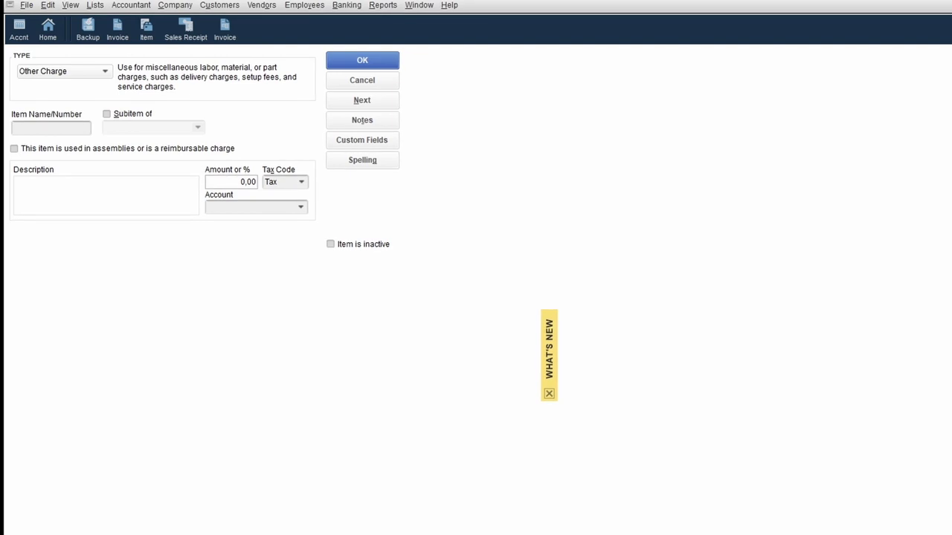
click(252, 181)
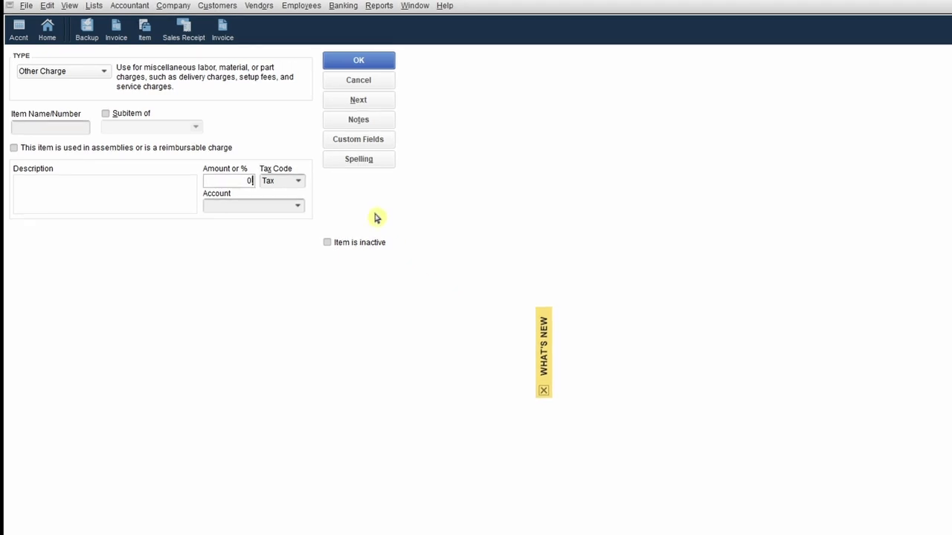
text(,03)
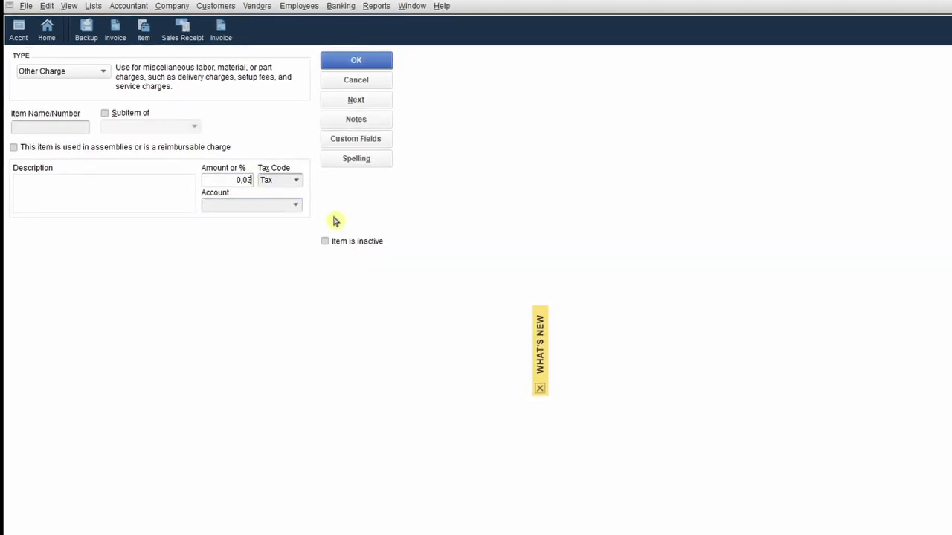
text(,3)
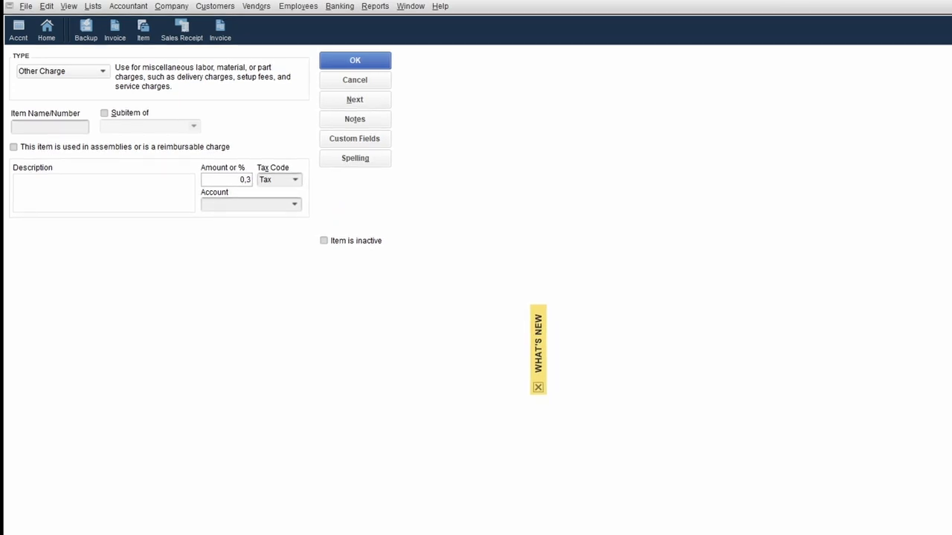
click(261, 203)
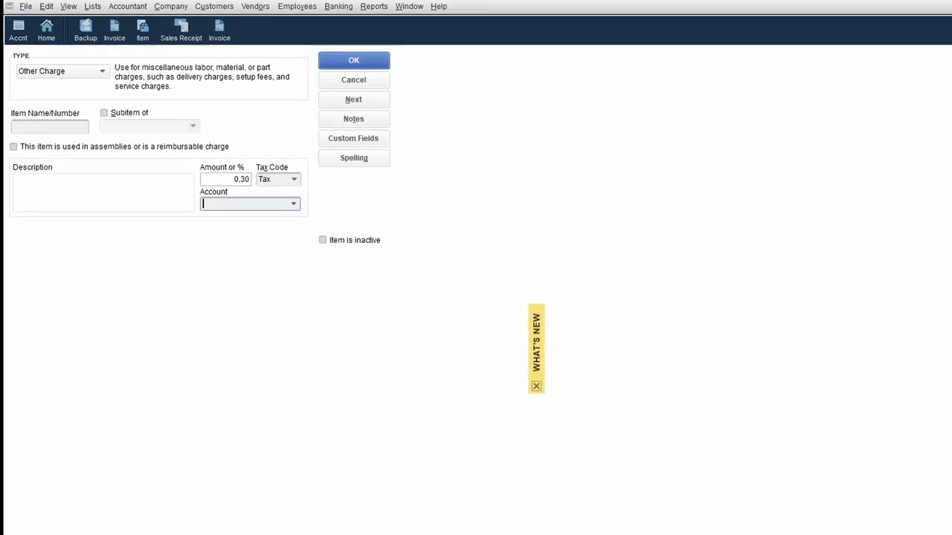
click(246, 178)
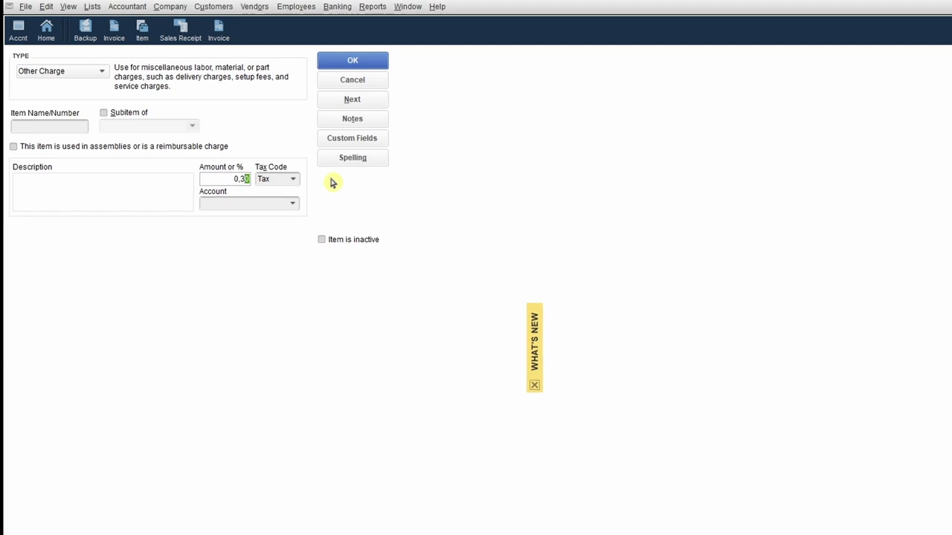
key(BackSpace)
key(BackSpace)
key(BackSpace)
text(,03)
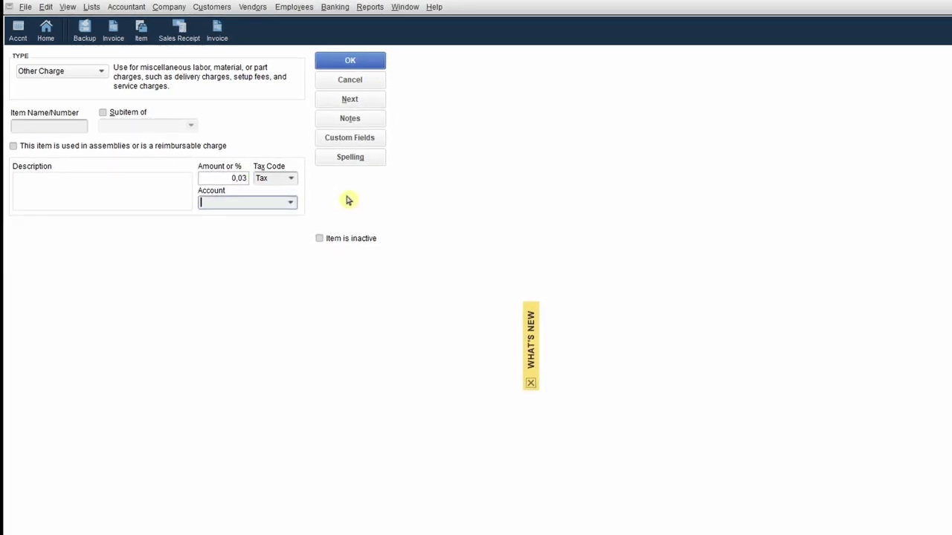
- Enter com as the item name and commission dep as its account, and cancel the new item
click(30, 125)
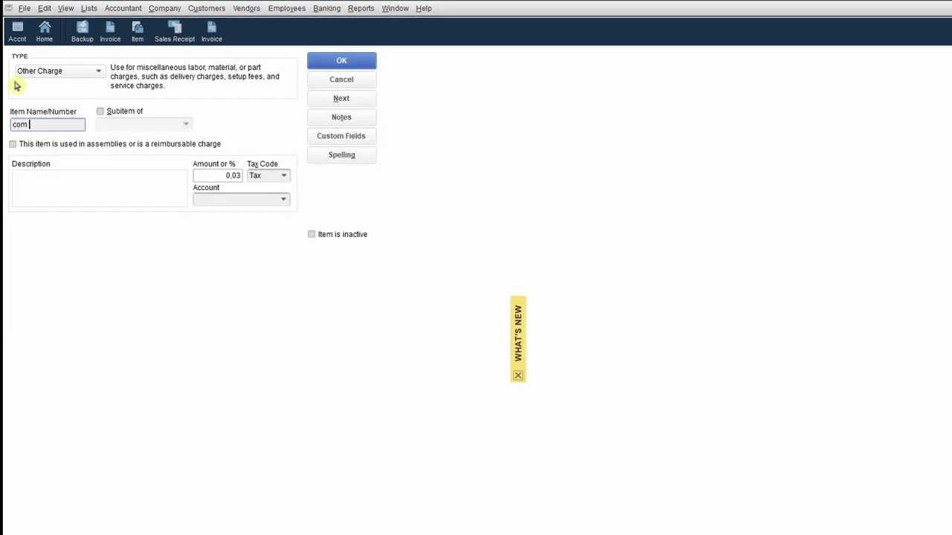
click(276, 204)
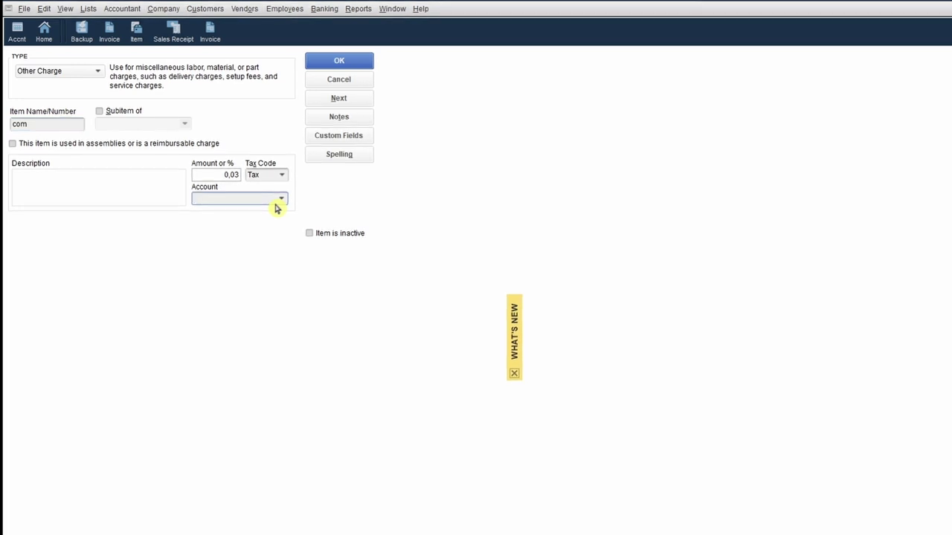
text(commission dep)
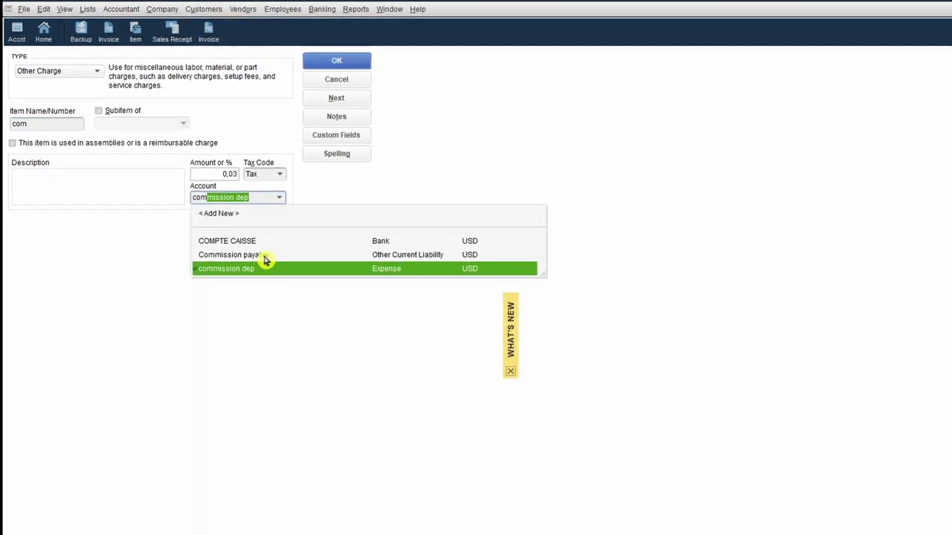
click(344, 82)
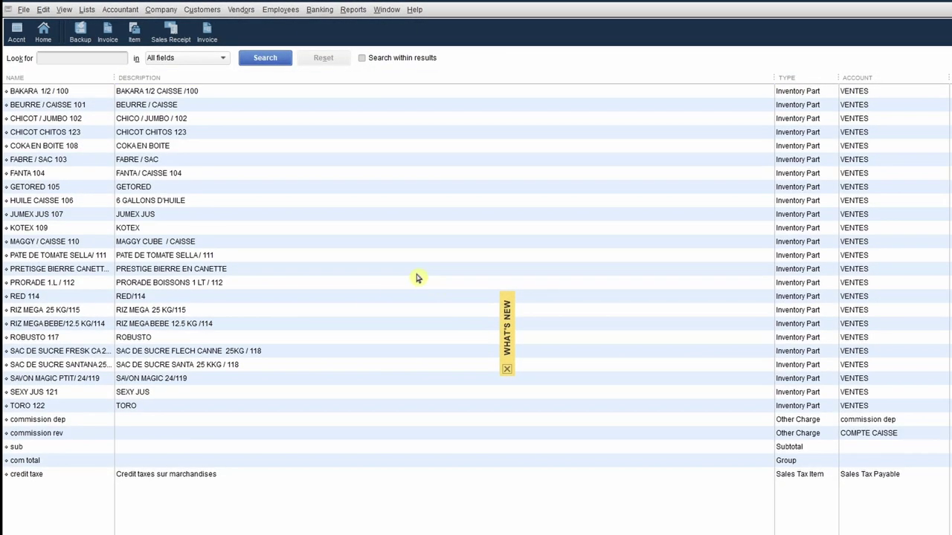
- Open the commission rev item for editing and set its amount to 0,03
click(43, 422)
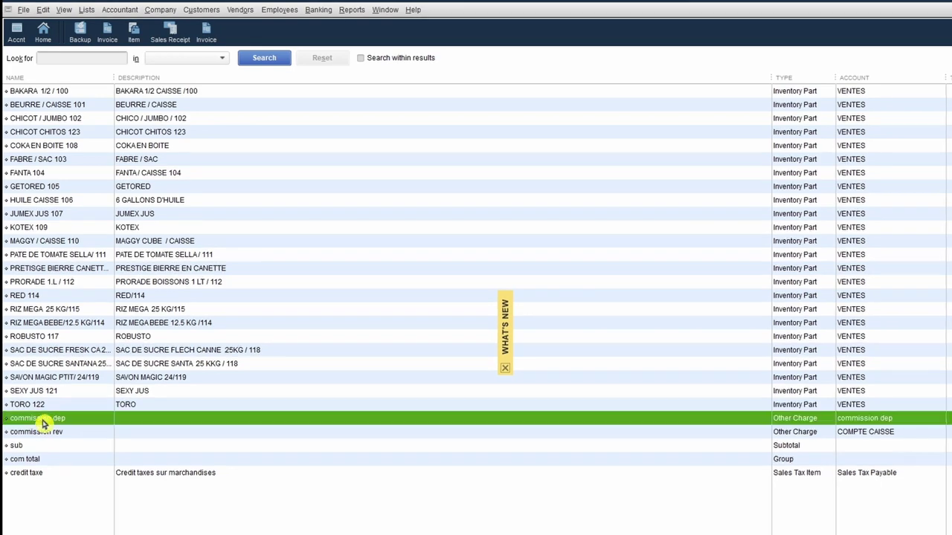
click(46, 432)
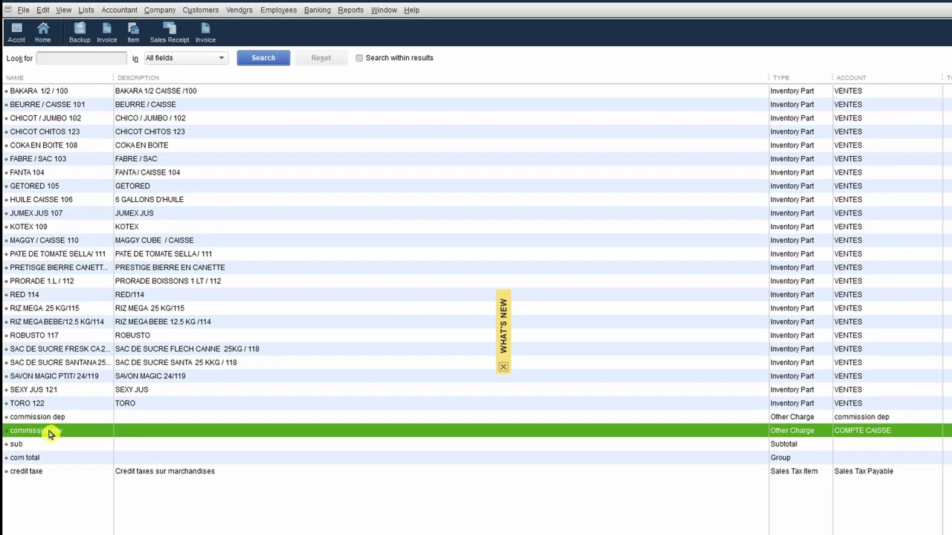
right_click(48, 431)
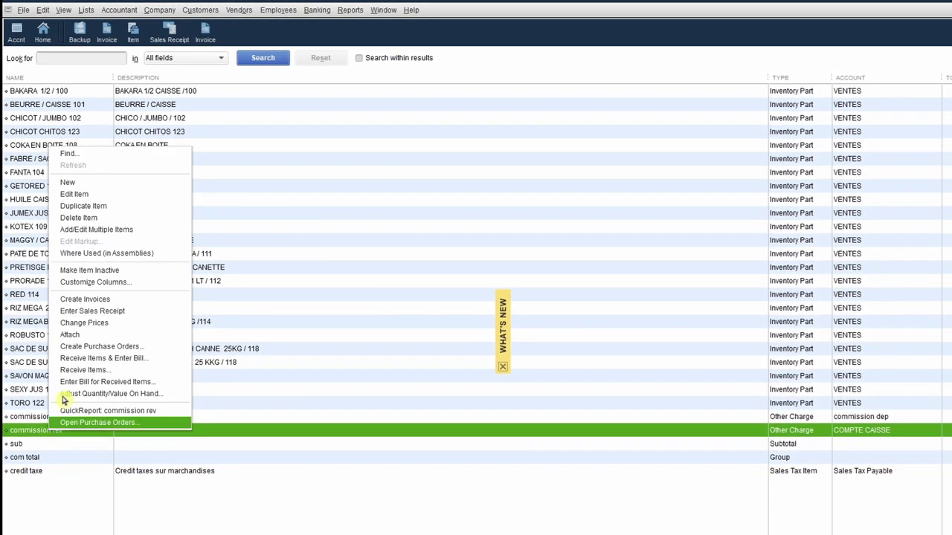
click(91, 193)
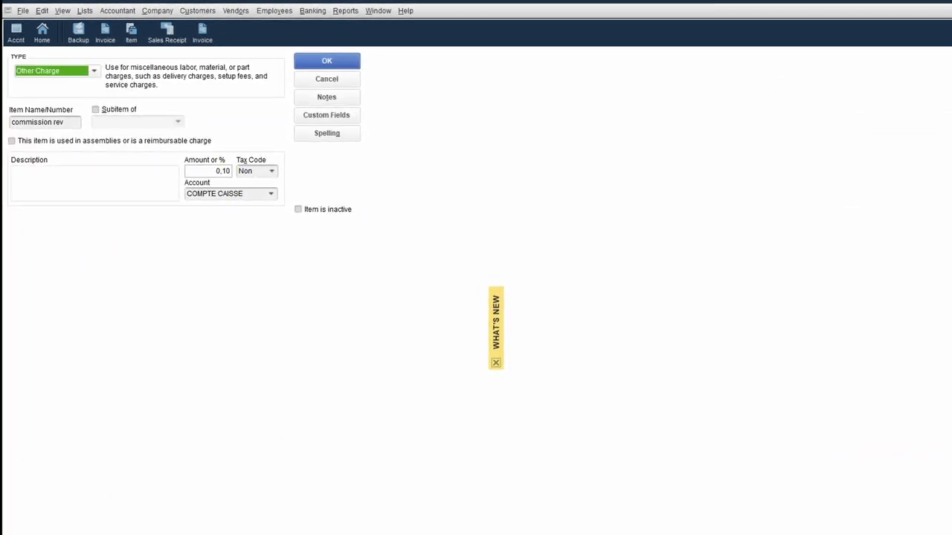
click(227, 170)
key(BackSpace)
key(BackSpace)
key(BackSpace)
key(BackSpace)
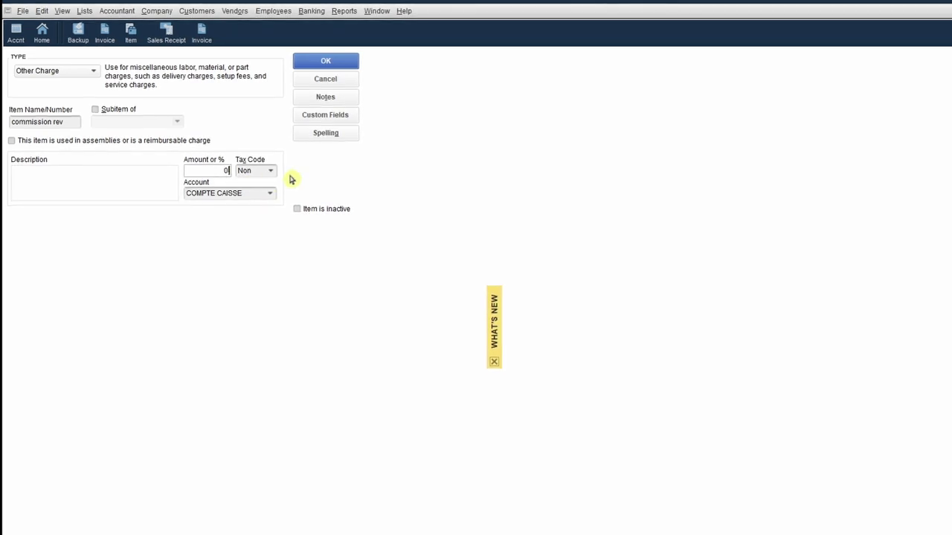
text(0,03)
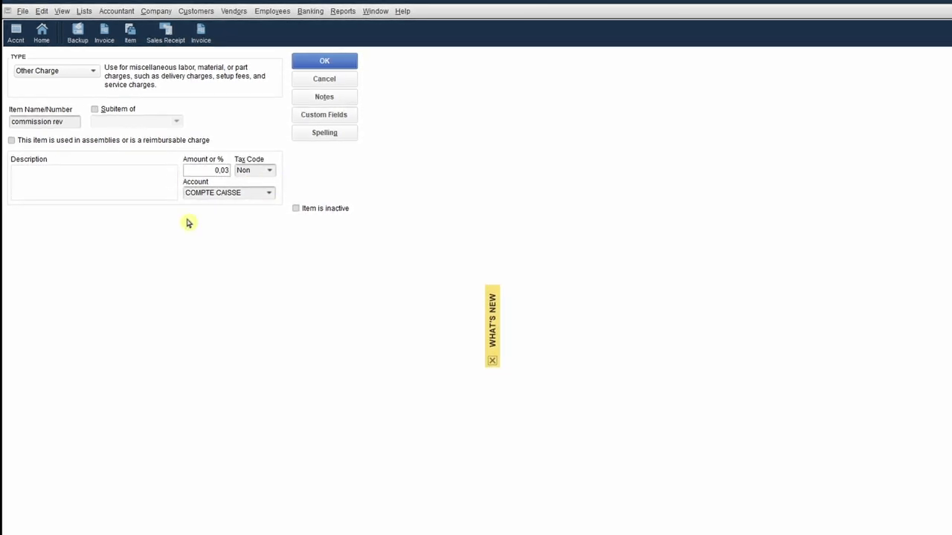
- Change the commission rev item's account to Commission payable and save it, updating existing transactions too
click(269, 194)
click(270, 194)
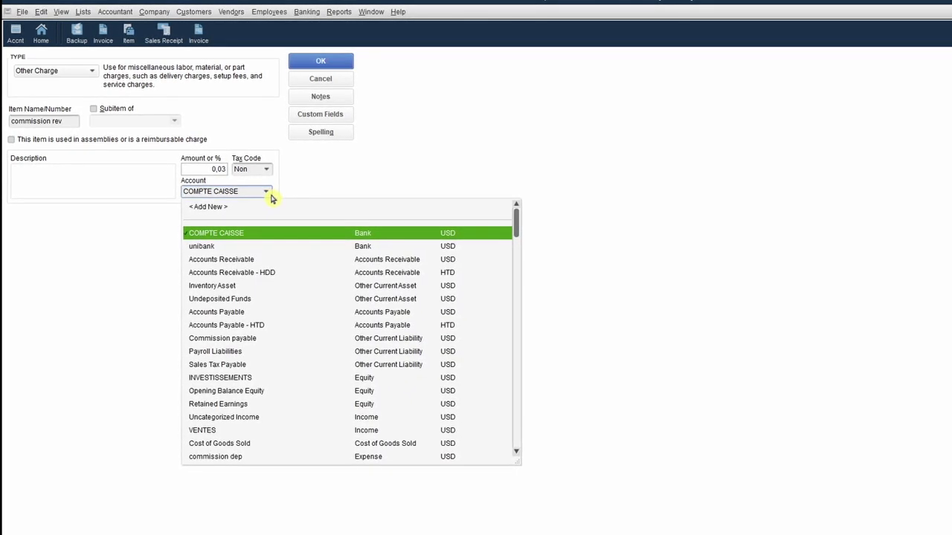
text(com)
key(BackSpace)
key(BackSpace)
key(BackSpace)
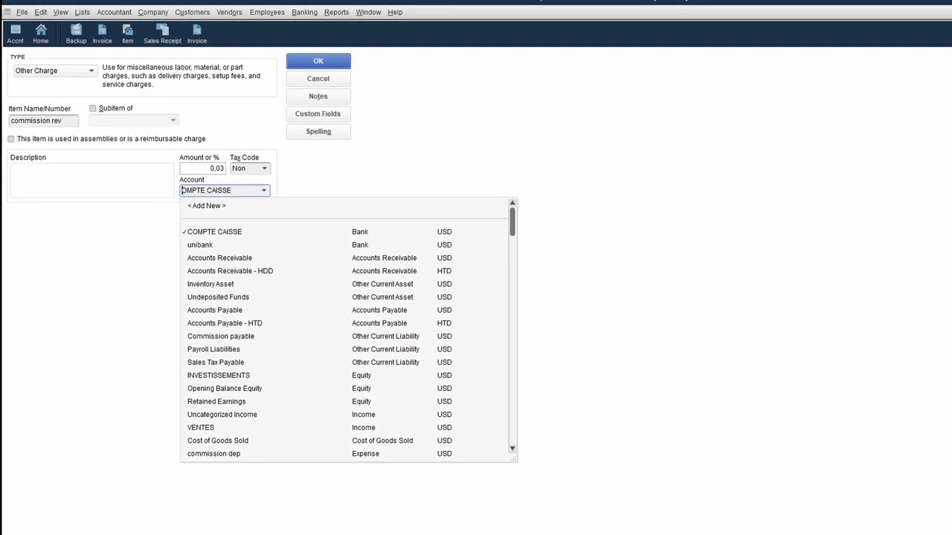
key(Delete)
key(Delete)
key(Delete)
key(Delete)
key(Delete)
key(Delete)
key(Delete)
key(Delete)
key(Delete)
key(Delete)
key(Delete)
key(Delete)
key(Delete)
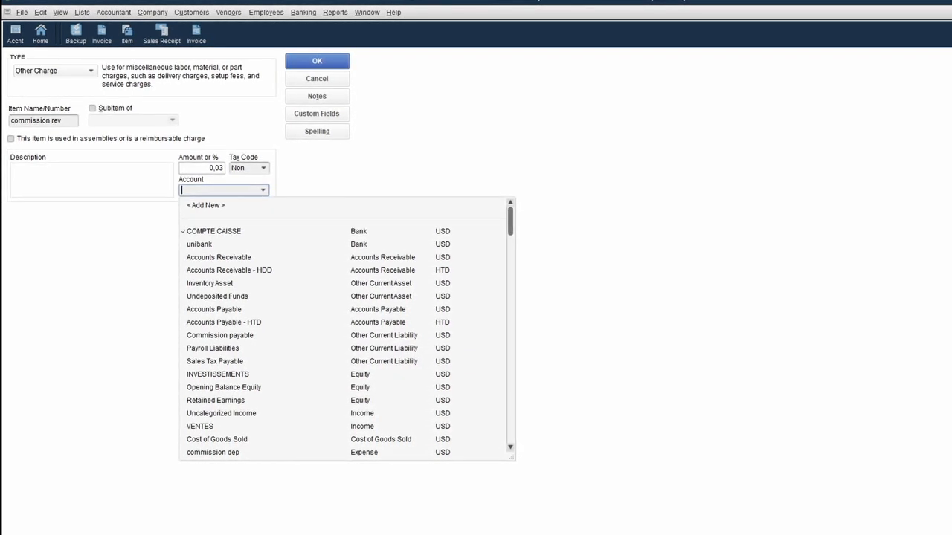
text(com)
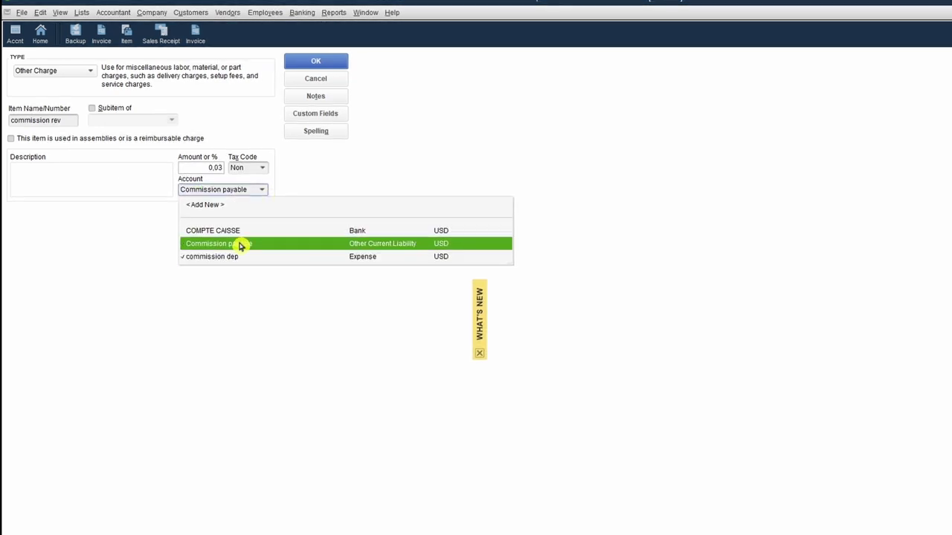
click(240, 245)
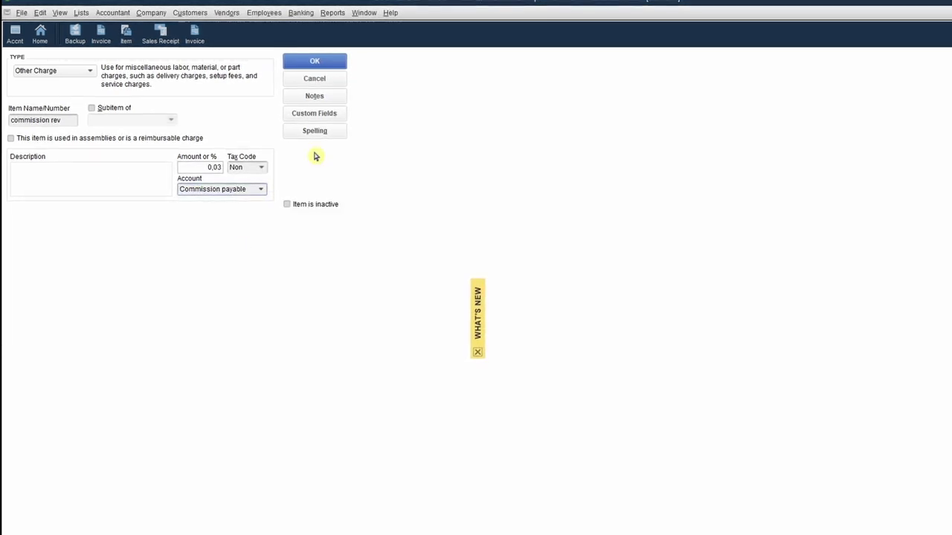
click(315, 62)
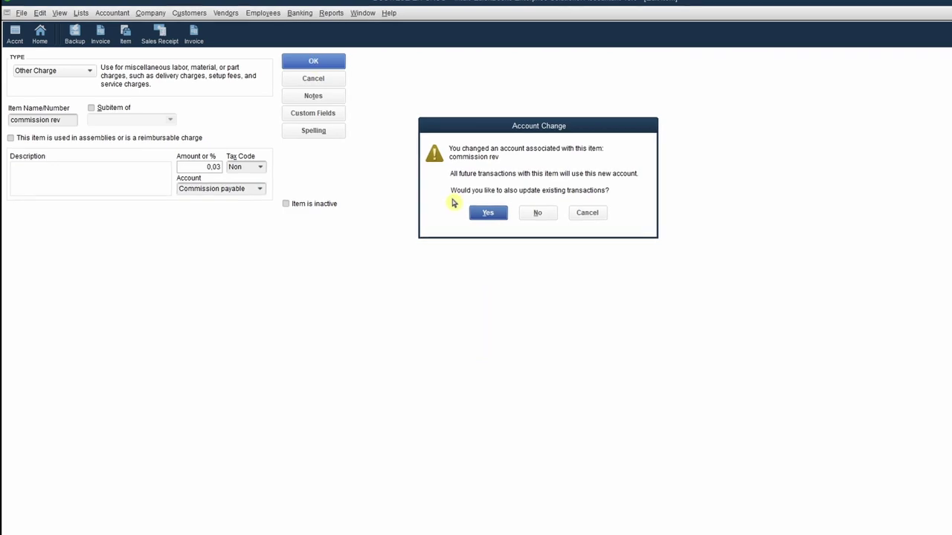
click(482, 215)
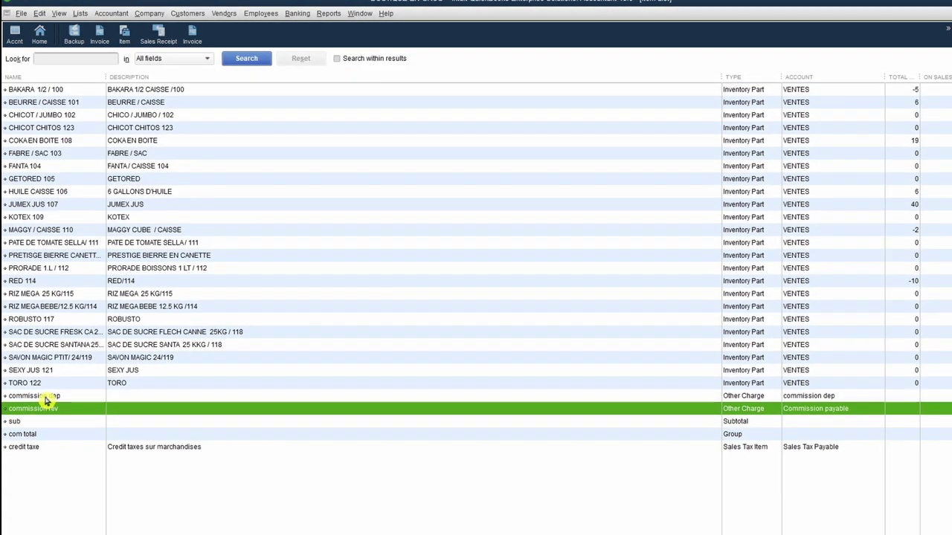
- Edit the commission dep item, set its amount to -0,03 and save it
click(44, 395)
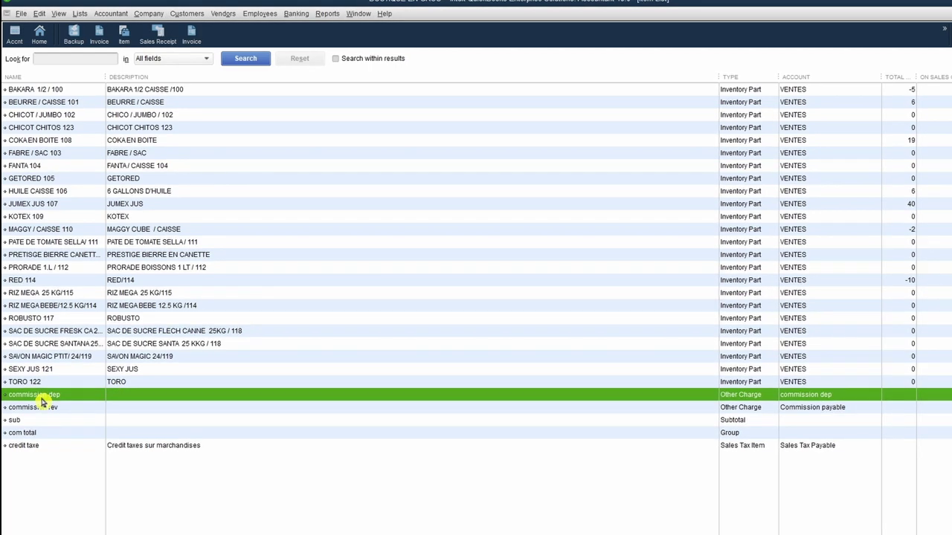
right_click(44, 395)
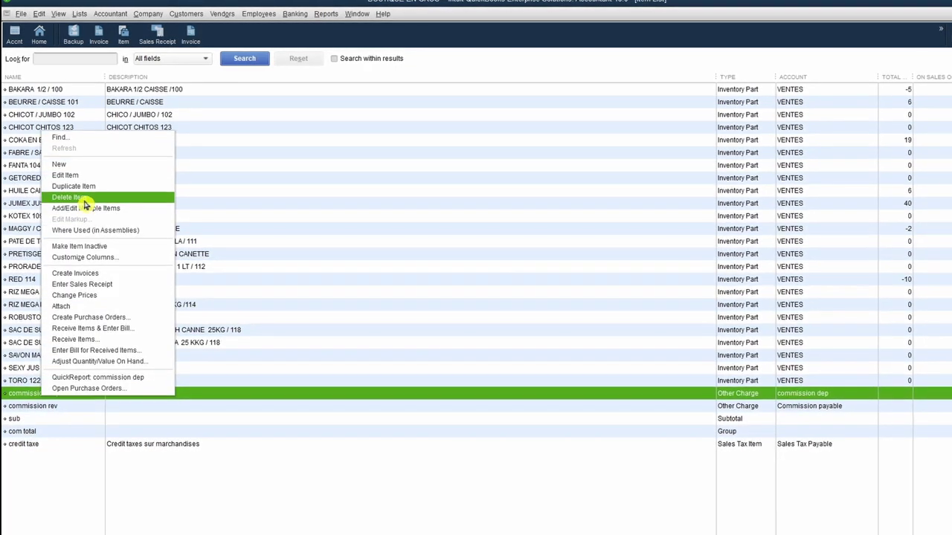
click(95, 181)
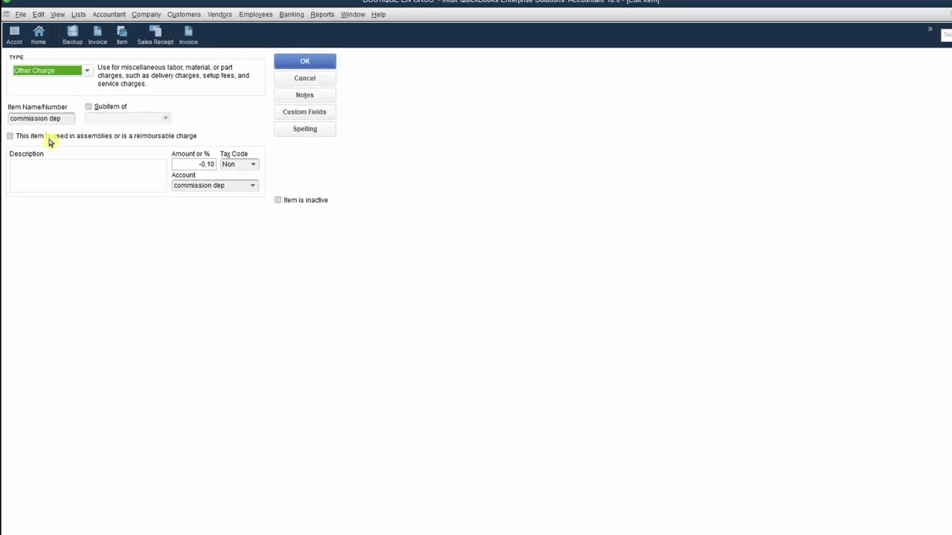
click(205, 163)
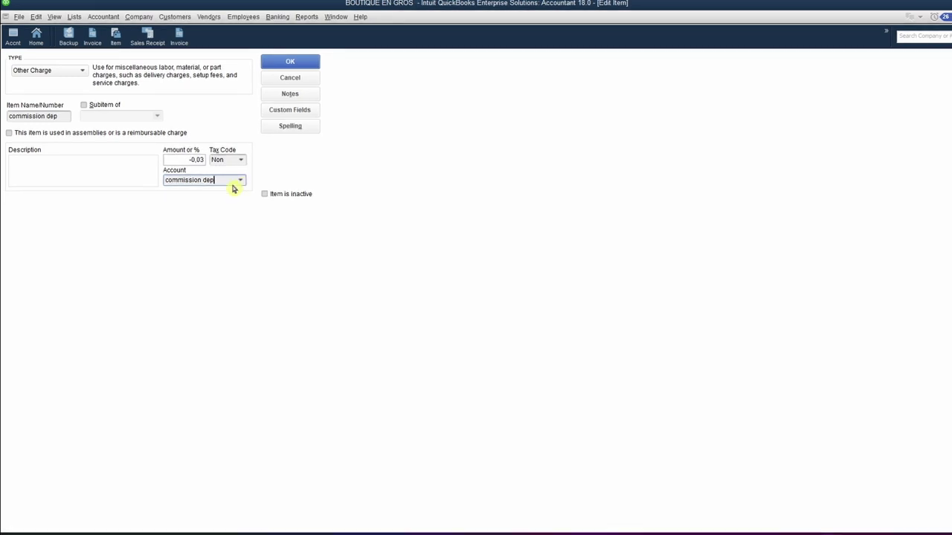
click(290, 63)
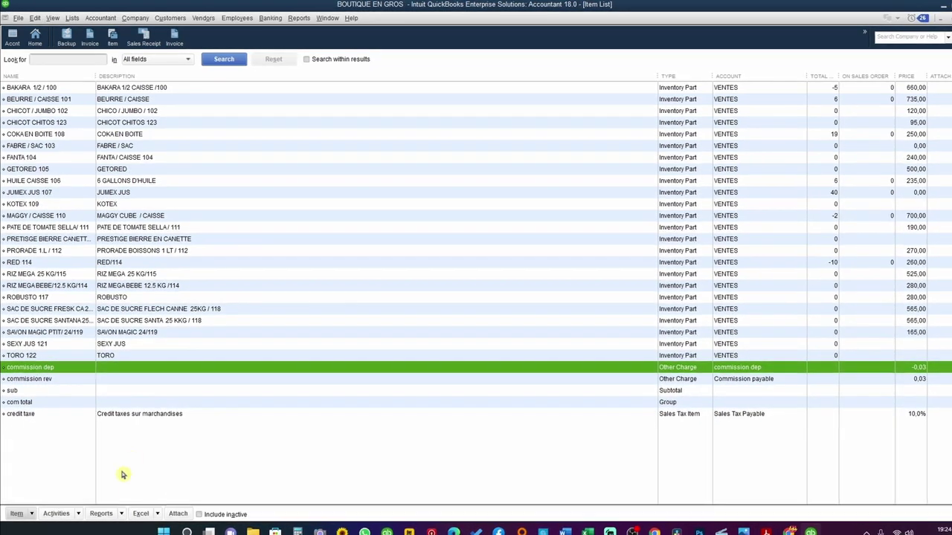
- Start a new item of type Group and name it C TOTAL
click(34, 513)
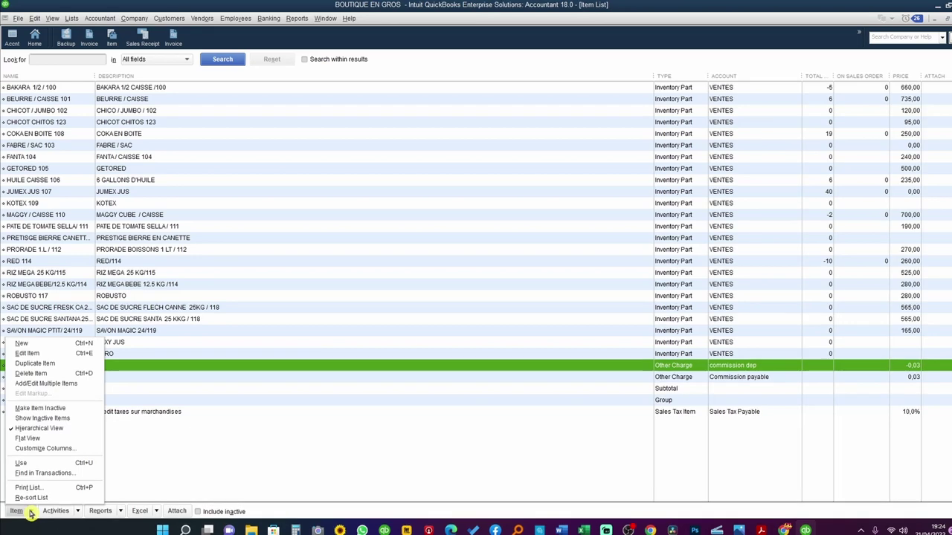
click(21, 343)
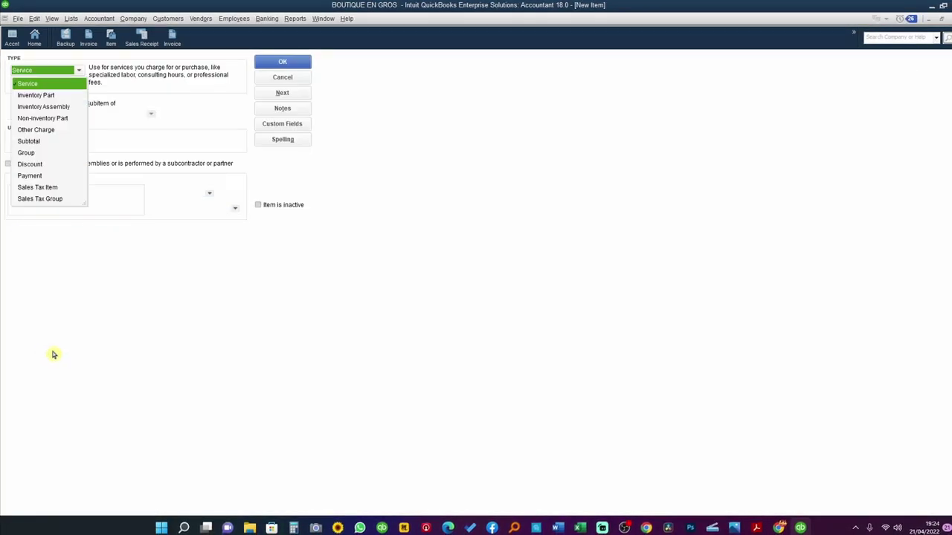
click(26, 152)
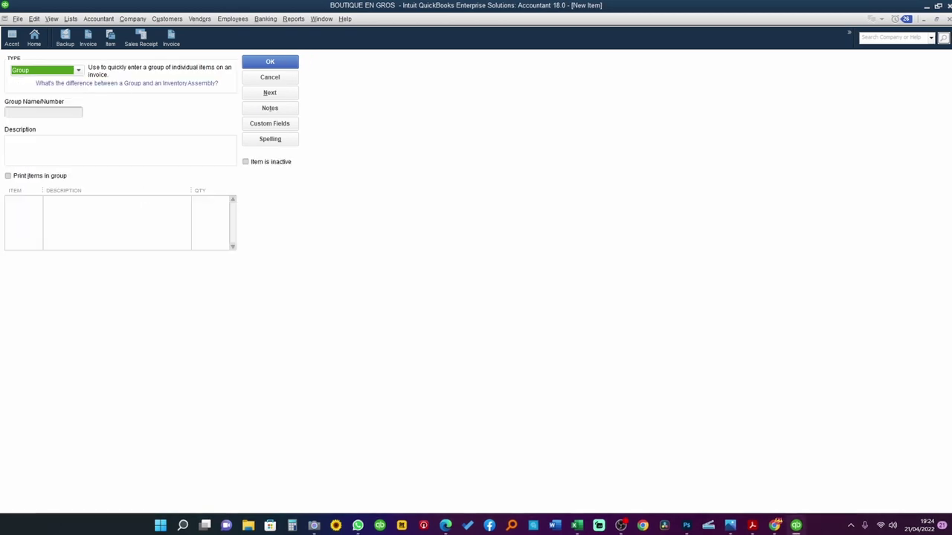
click(34, 115)
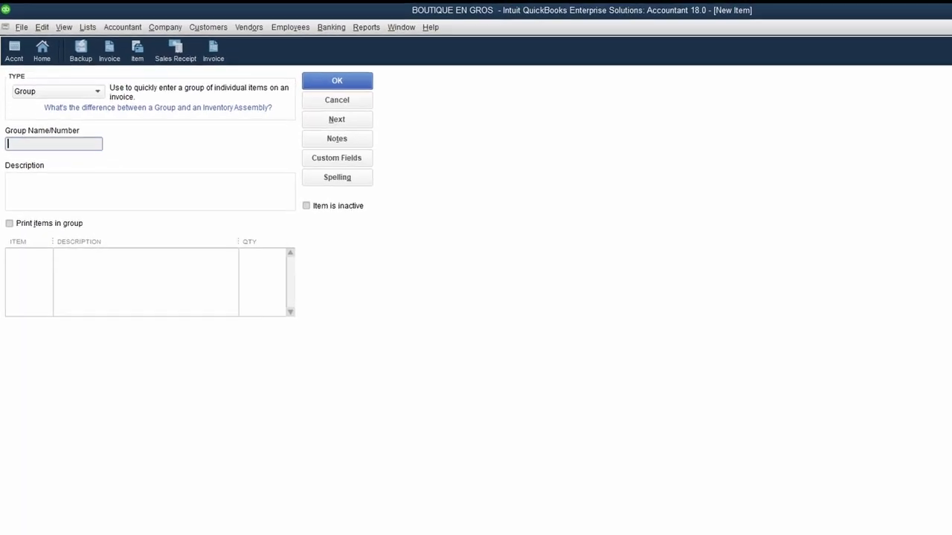
text(com)
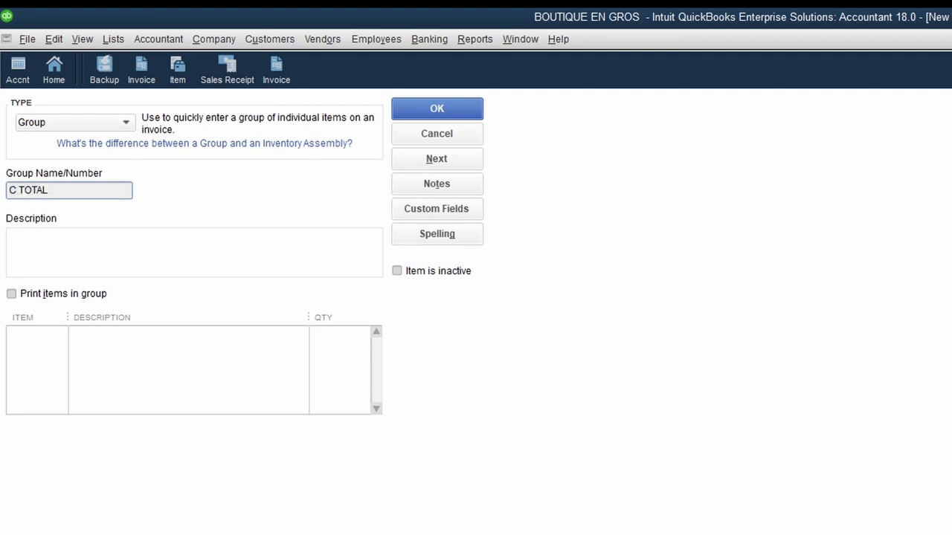
key(Tab)
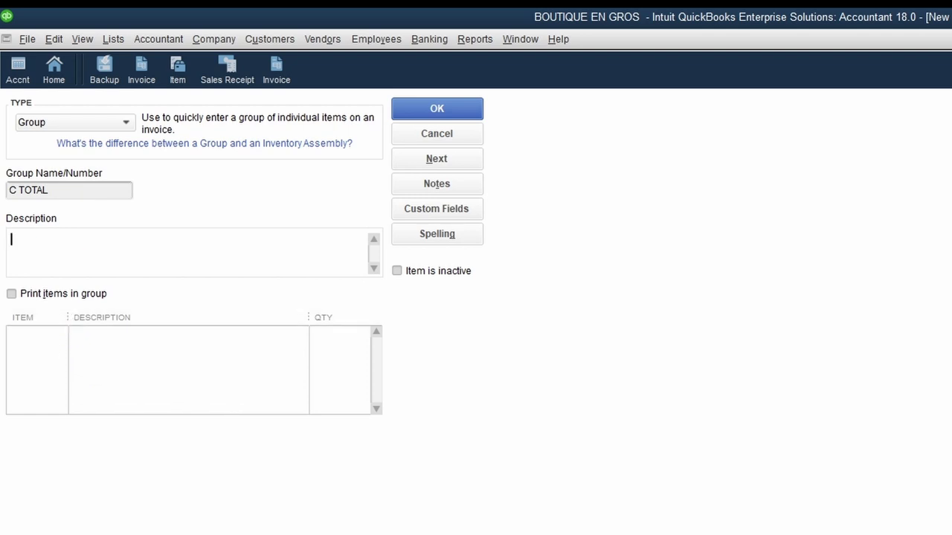
- Add commission rev and commission dep as the two member items of the C TOTAL group
click(59, 348)
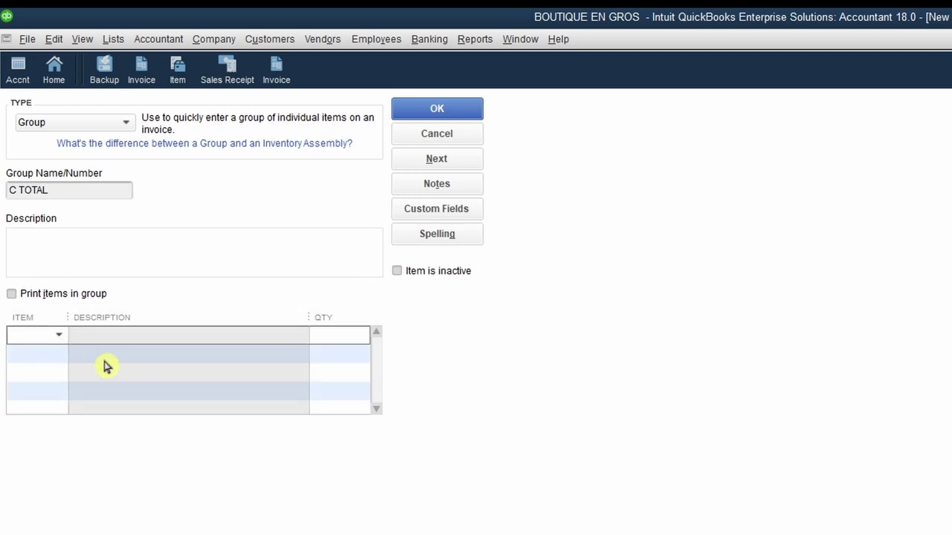
text(com)
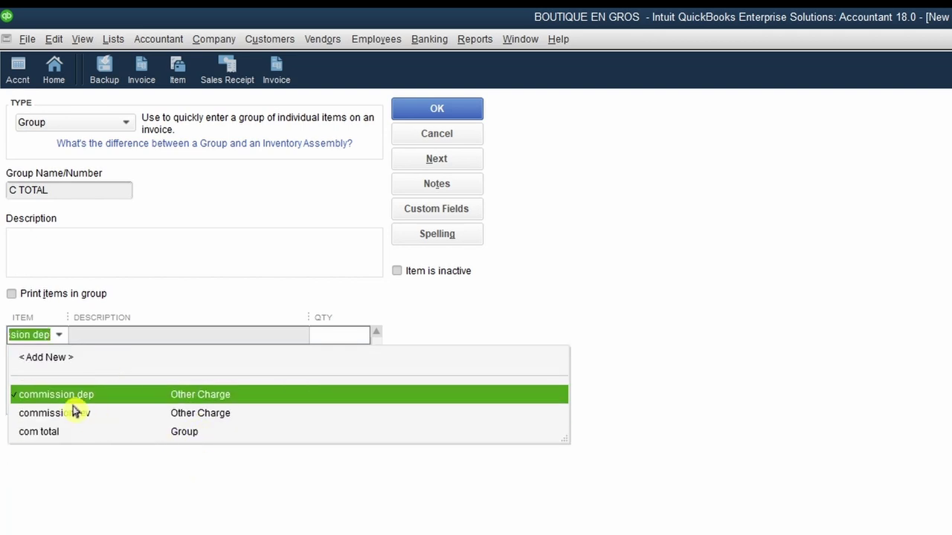
click(73, 418)
click(72, 418)
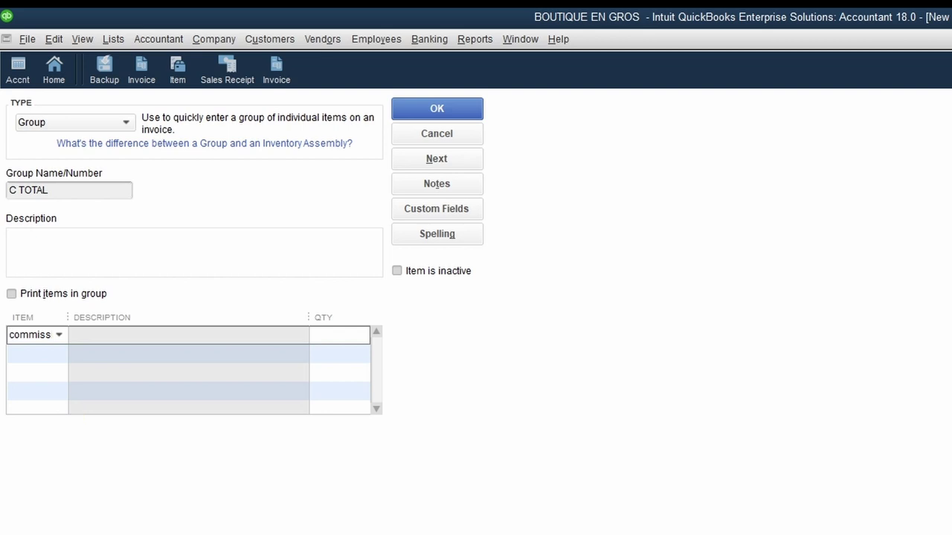
key(Down)
text(com)
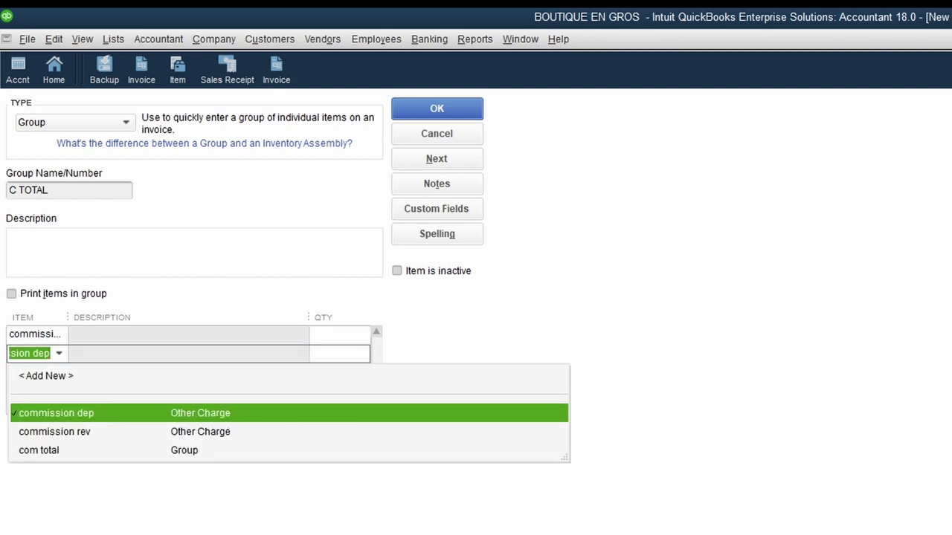
click(59, 413)
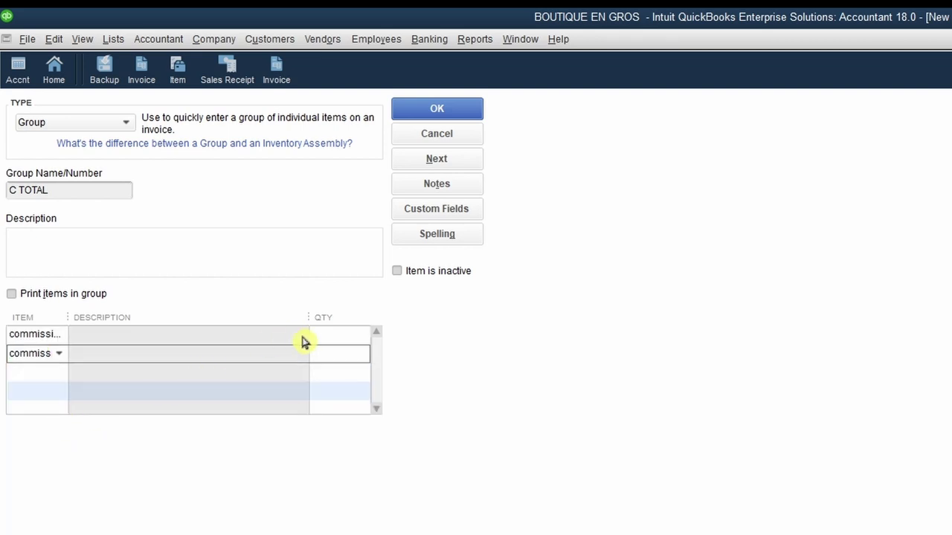
- Set the quantity of both group members to 1 and save the C TOTAL group item
click(328, 334)
text(1)
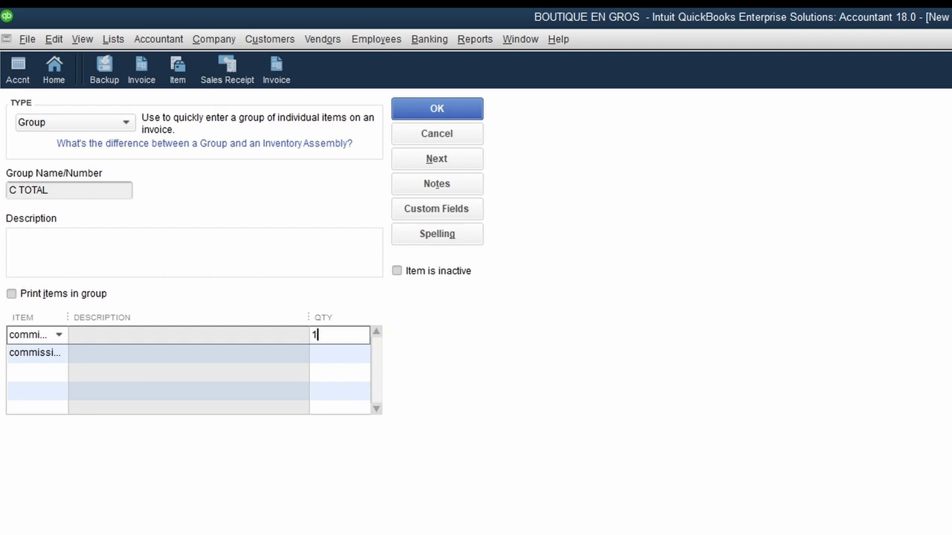
key(Down)
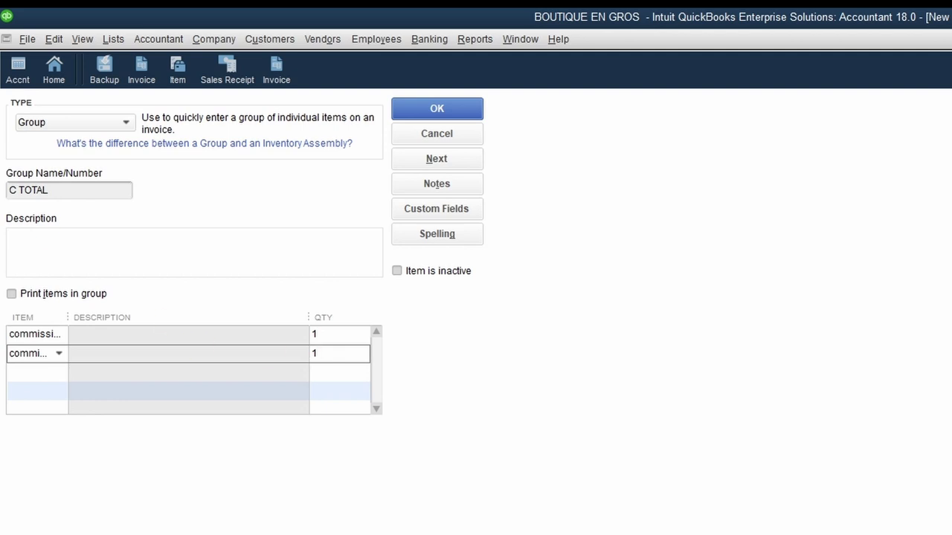
click(437, 109)
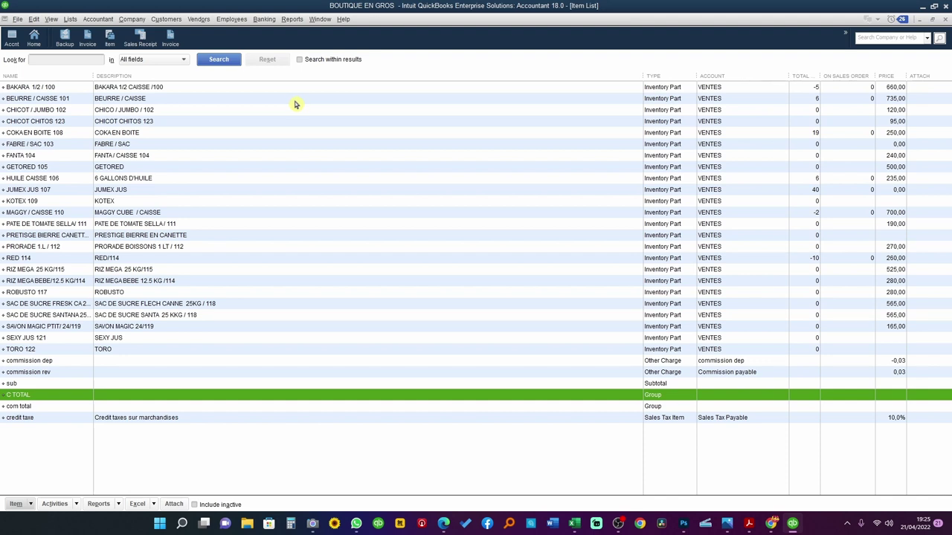
- Open a new invoice and choose the second existing customer in the list as its Customer:Job
click(170, 35)
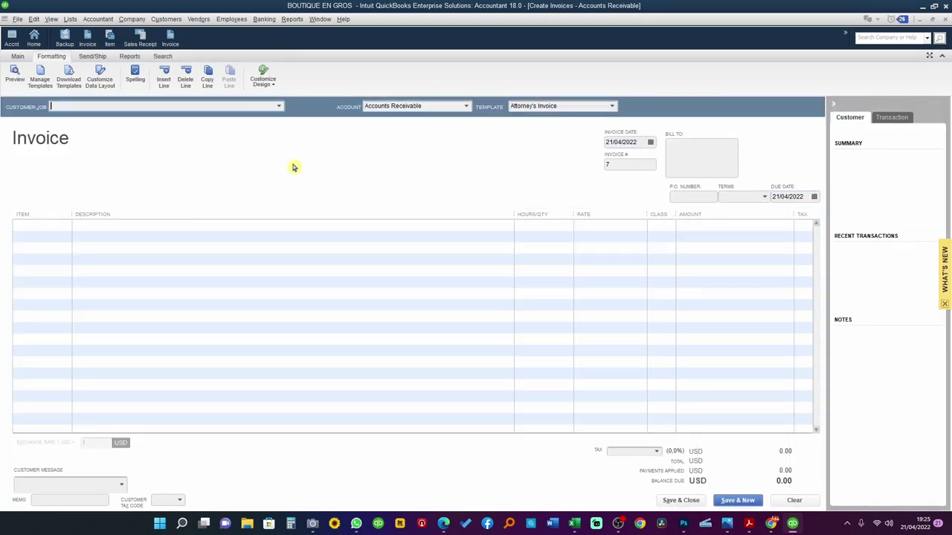
click(281, 107)
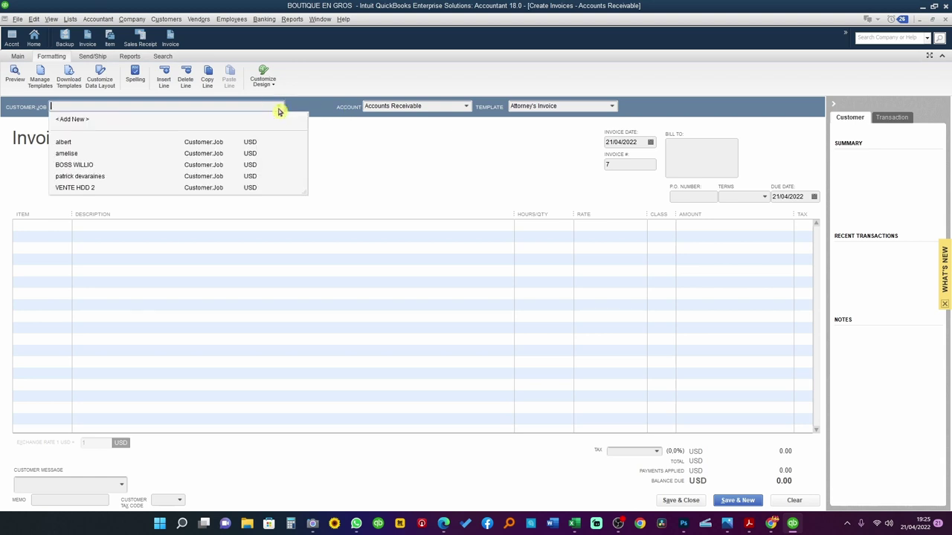
click(78, 154)
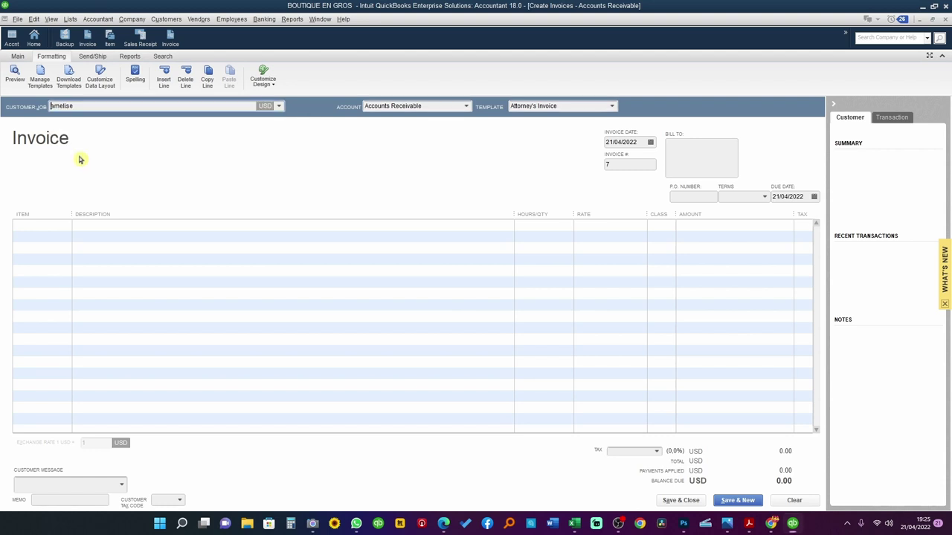
- Add JUMEX JUS 107 as the first line item of the invoice with a rate of 100
click(41, 225)
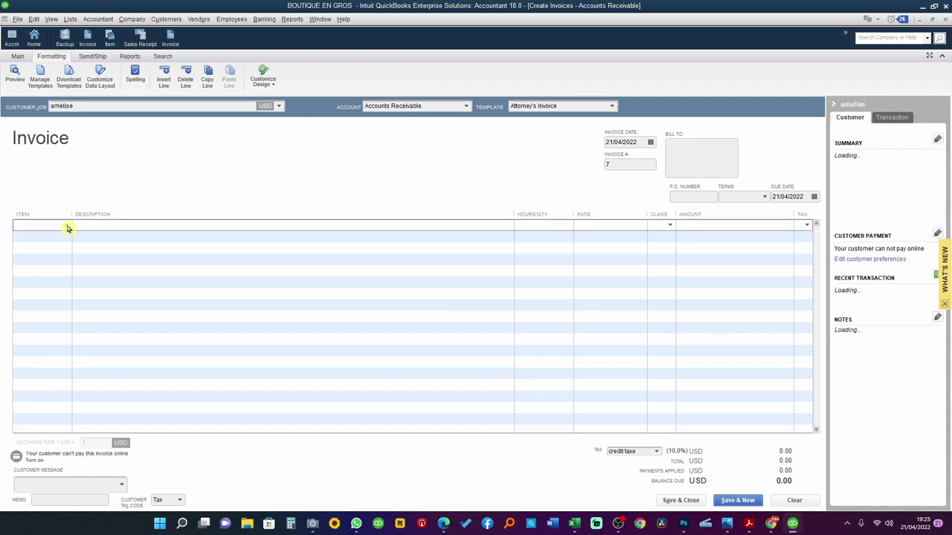
click(68, 227)
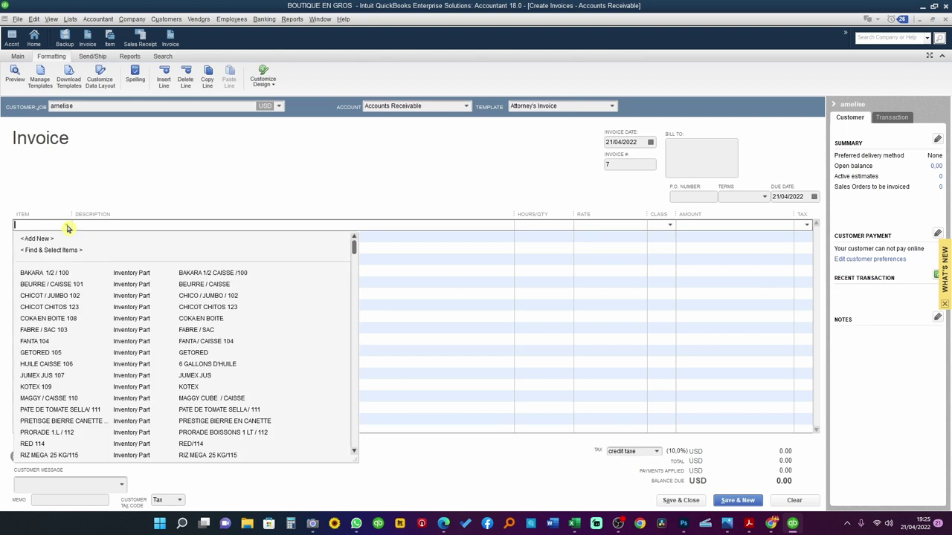
click(46, 376)
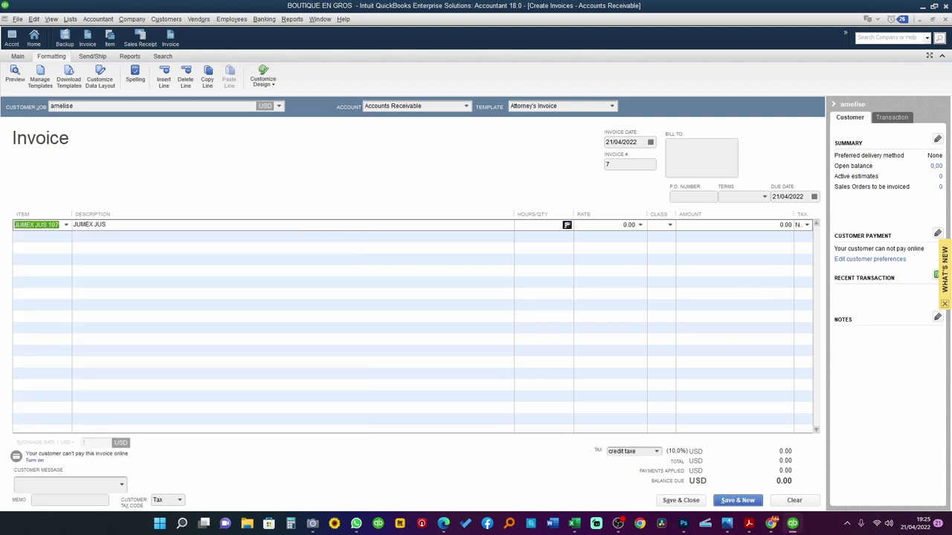
click(548, 229)
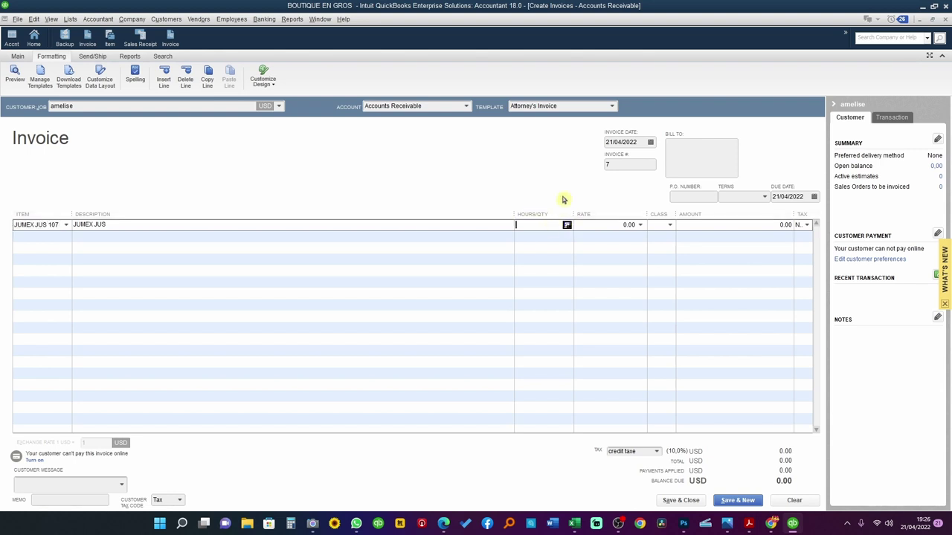
key(Tab)
text(100)
key(Tab)
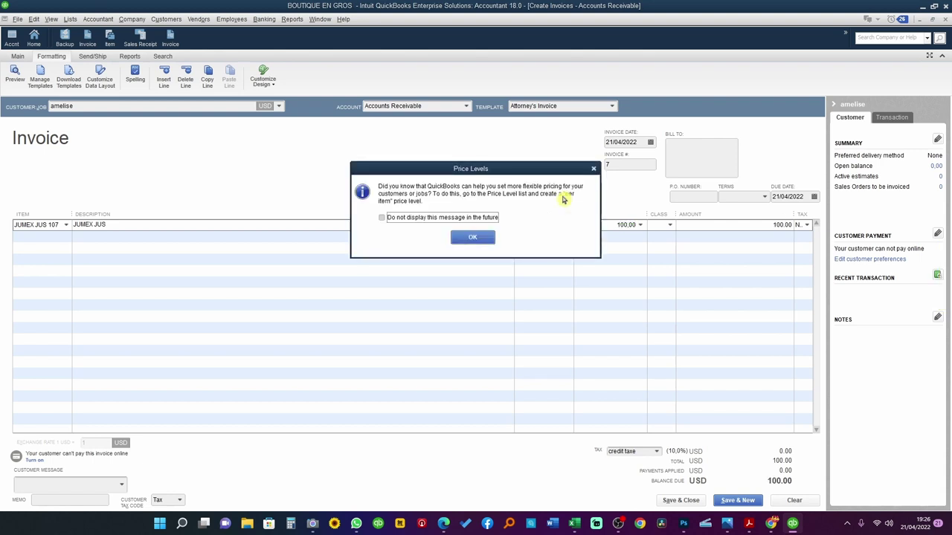
click(475, 236)
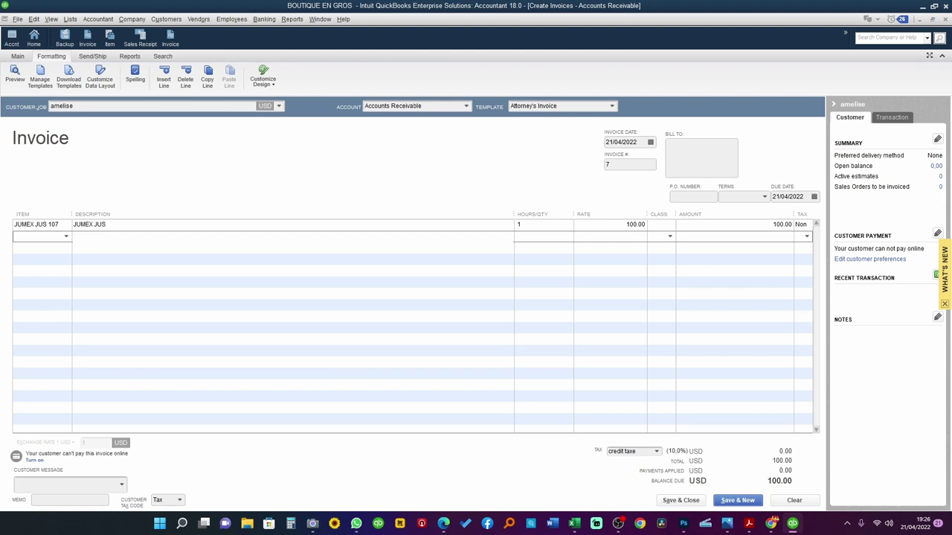
- Set the quantity of the JUMEX JUS 107 line to 5
click(536, 225)
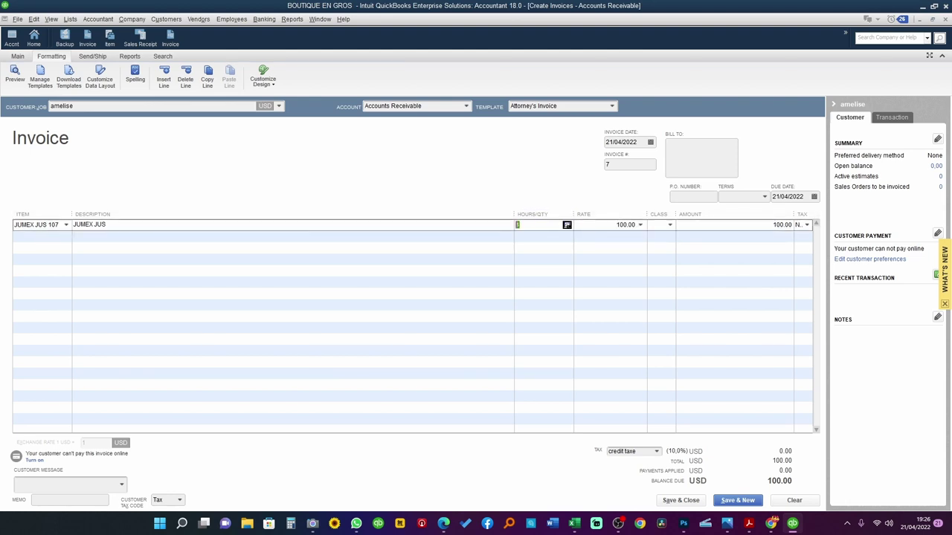
text(5)
key(Tab)
key(Tab)
key(Tab)
key(Tab)
key(Tab)
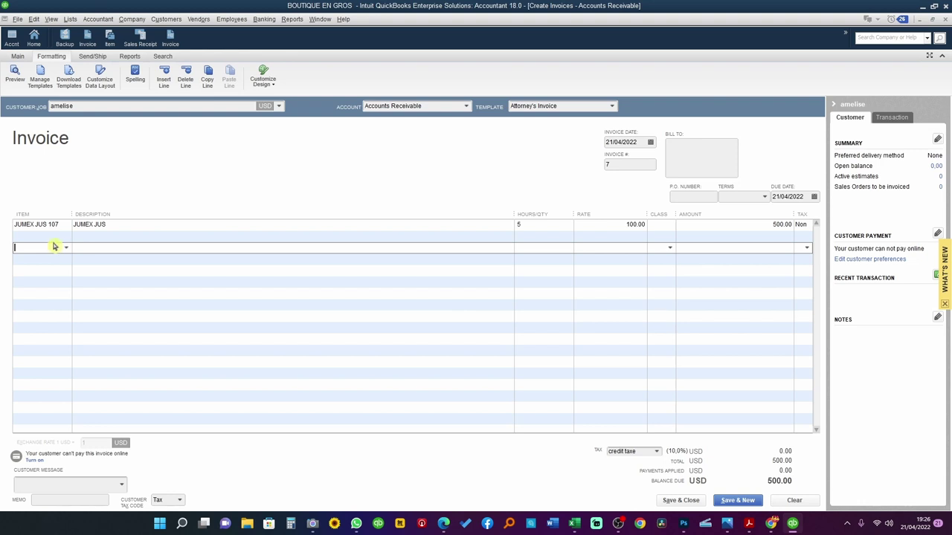
- Add MAGGY / CAISSE 110 as the second invoice line with a quantity of 10
key(Up)
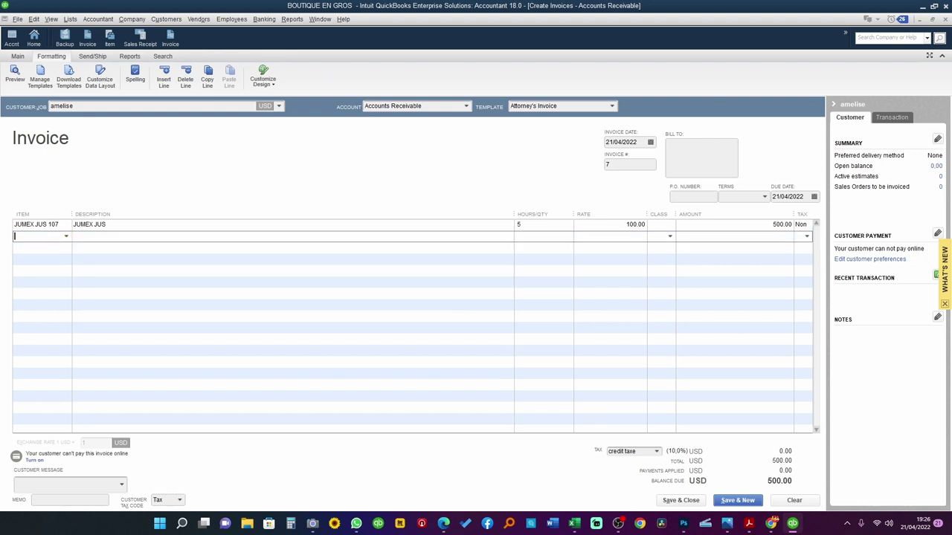
click(65, 237)
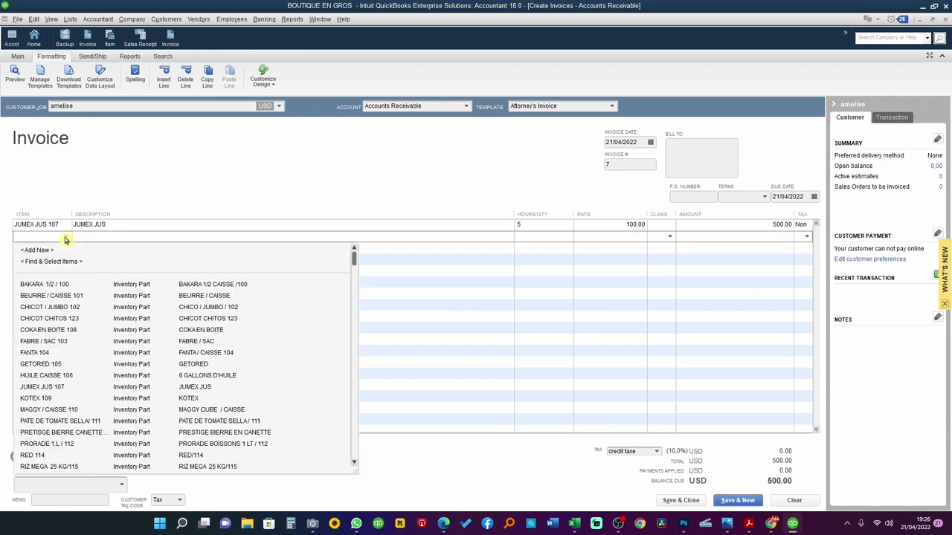
click(49, 409)
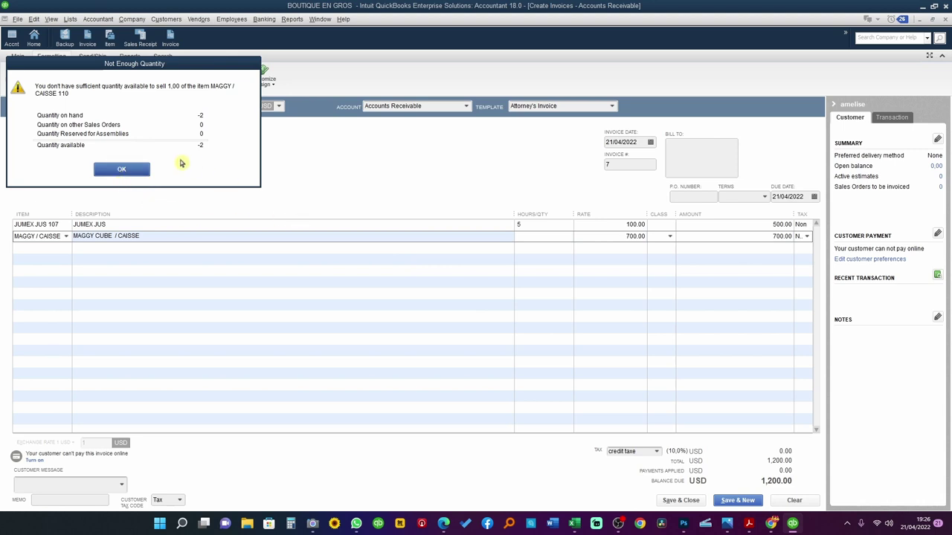
click(122, 169)
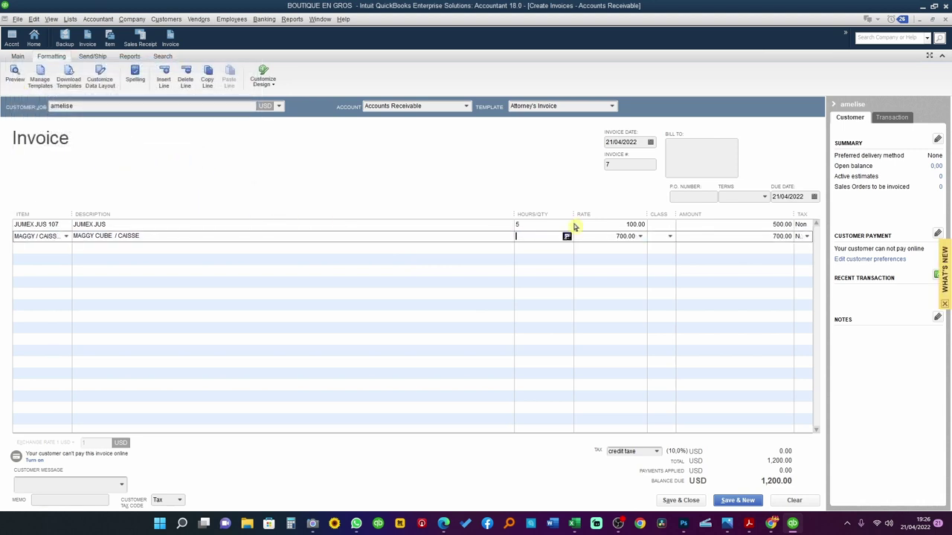
text(10)
key(Tab)
- Add the subtotal item sub below the two product lines, leaving one blank line in between
click(37, 258)
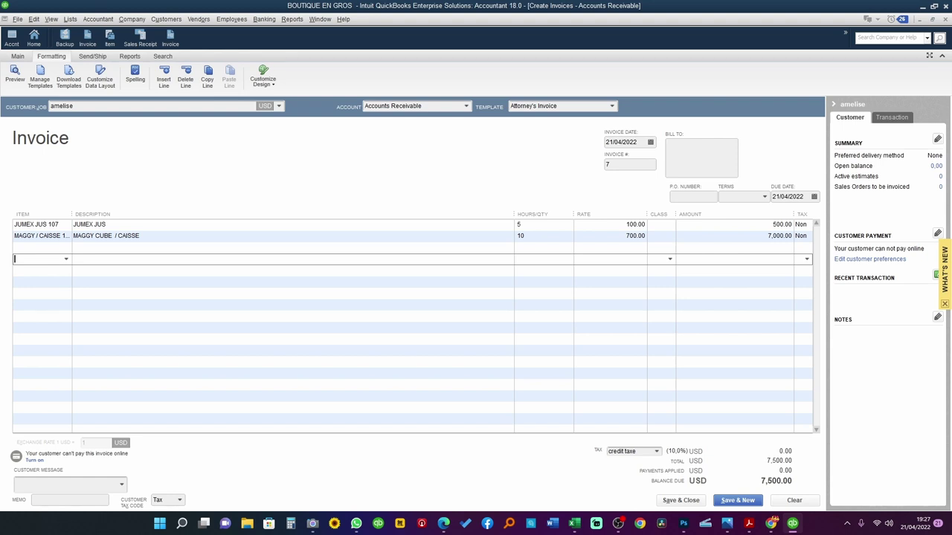
text(s)
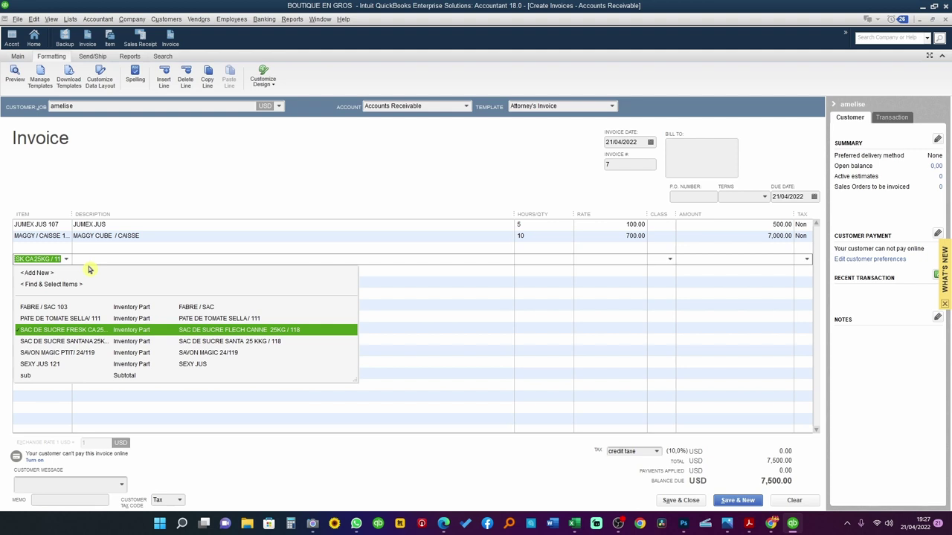
text(ub)
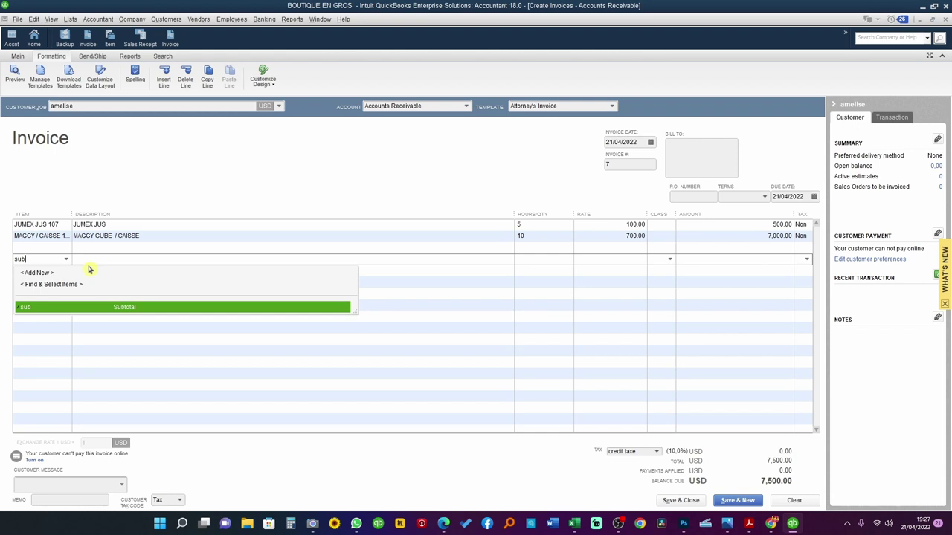
key(Tab)
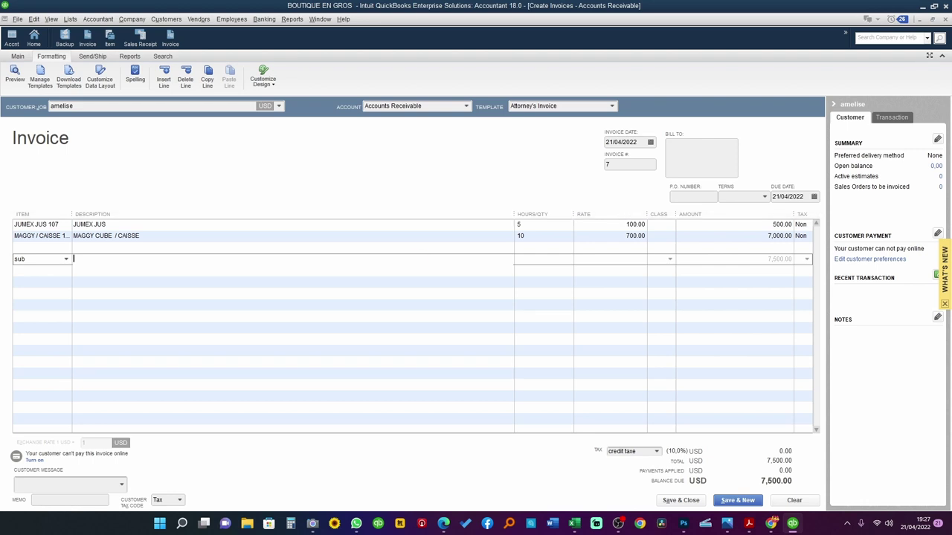
- Add the group item C TOTAL below the subtotal, leaving one blank line in between
click(30, 270)
click(37, 282)
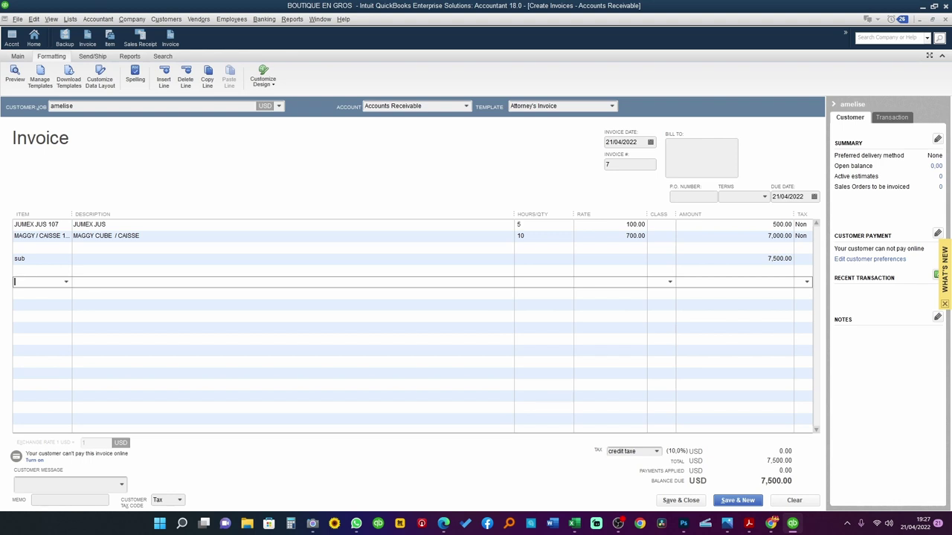
text(c)
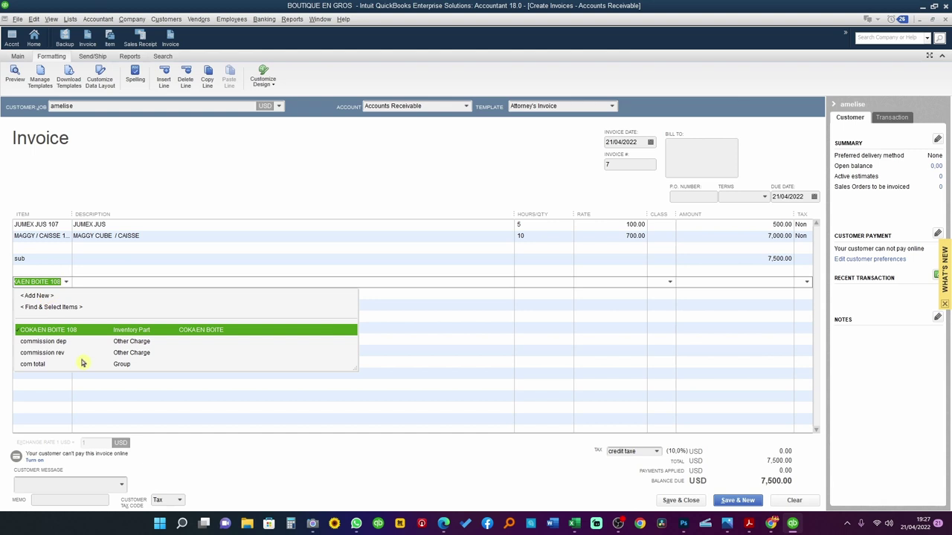
key(BackSpace)
key(BackSpace)
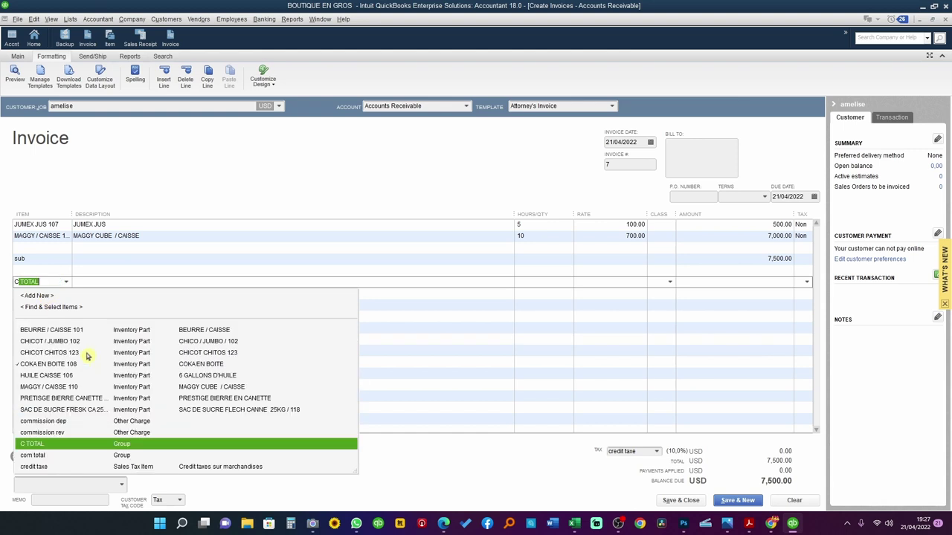
text(c)
key(Tab)
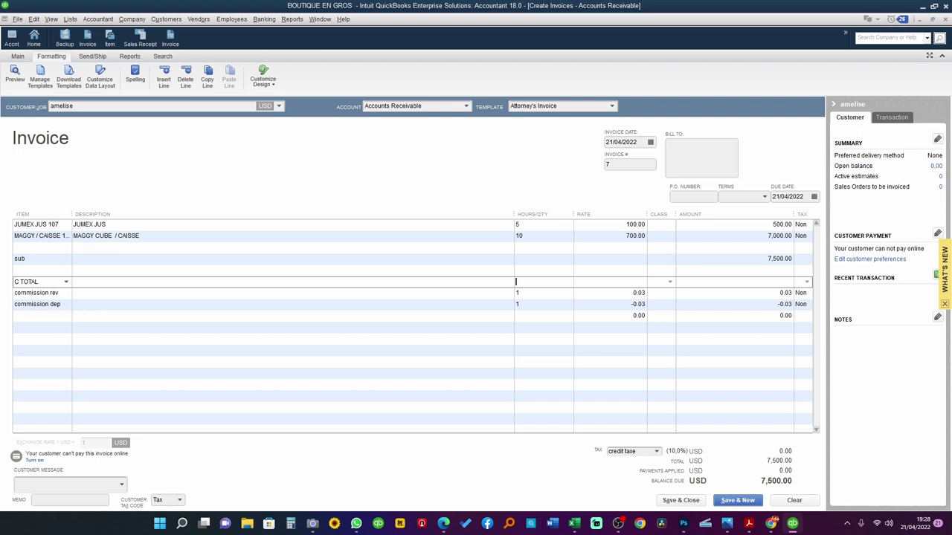
- Set the quantity of both commission rev and commission dep to 7500, and save and close the invoice
key(Tab)
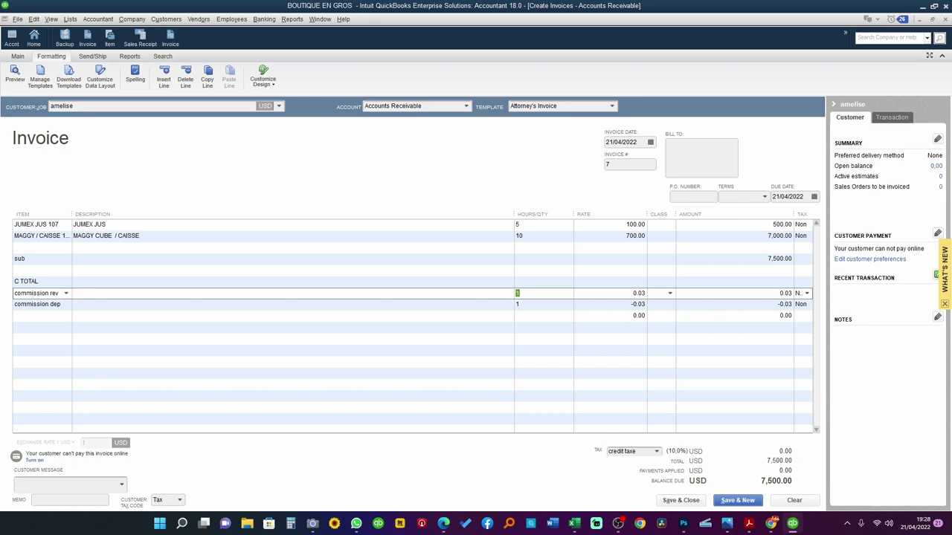
text(7500)
key(Down)
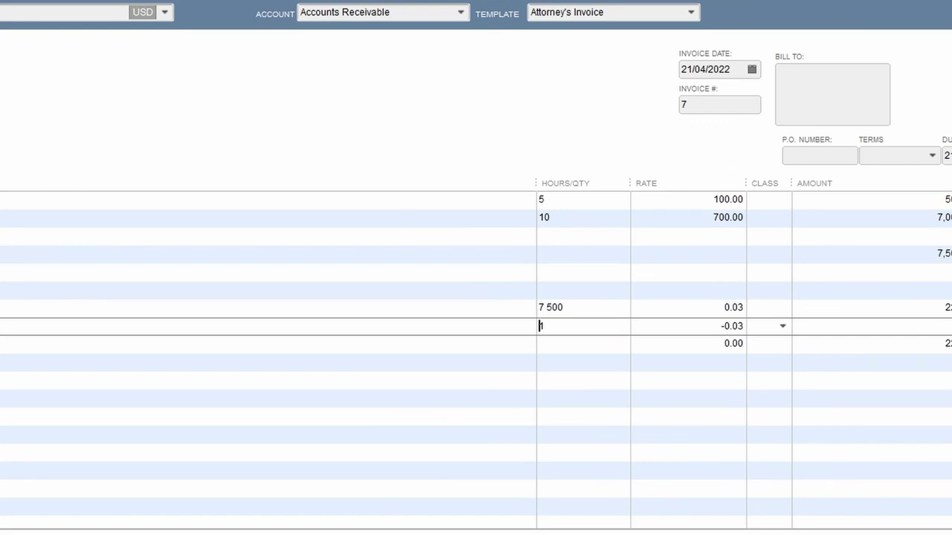
text(7500)
key(Tab)
key(Tab)
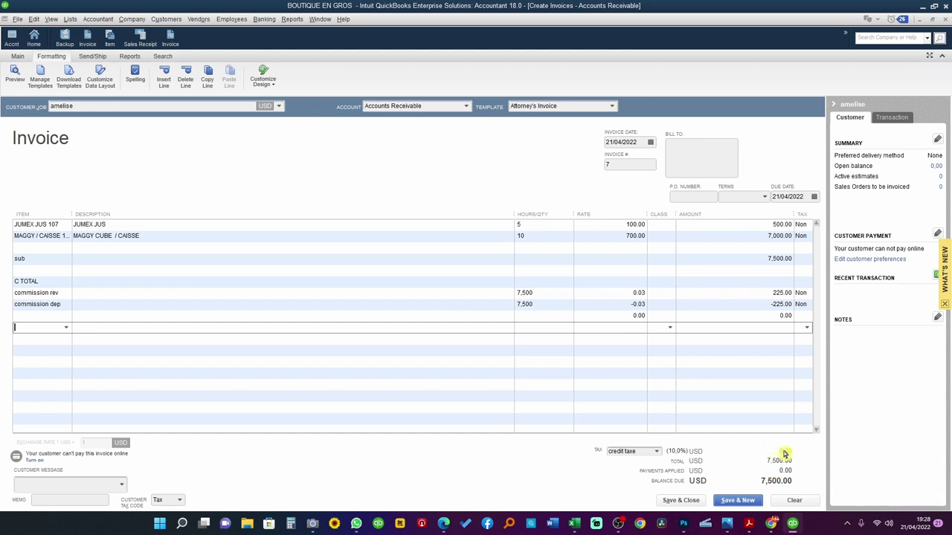
click(685, 502)
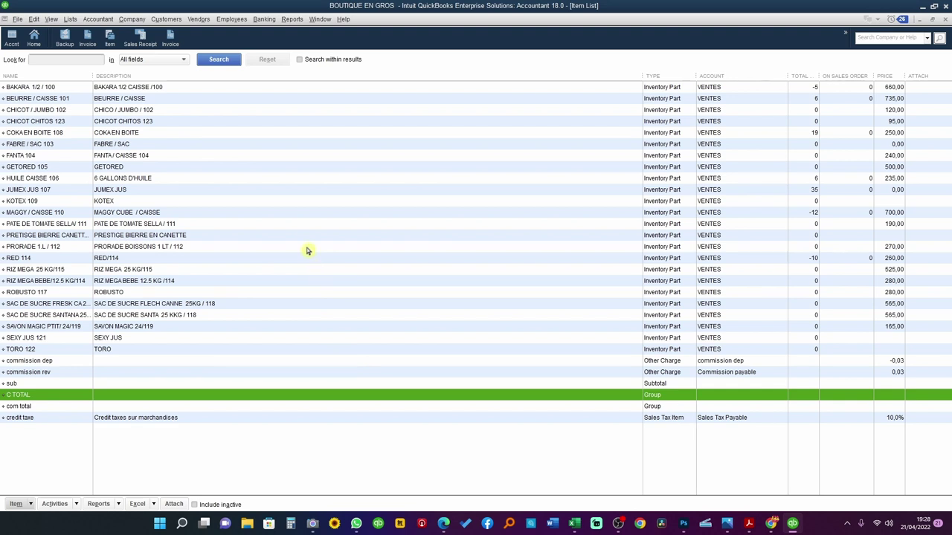
- Reopen the saved invoice and open its Rep field for entry
click(171, 37)
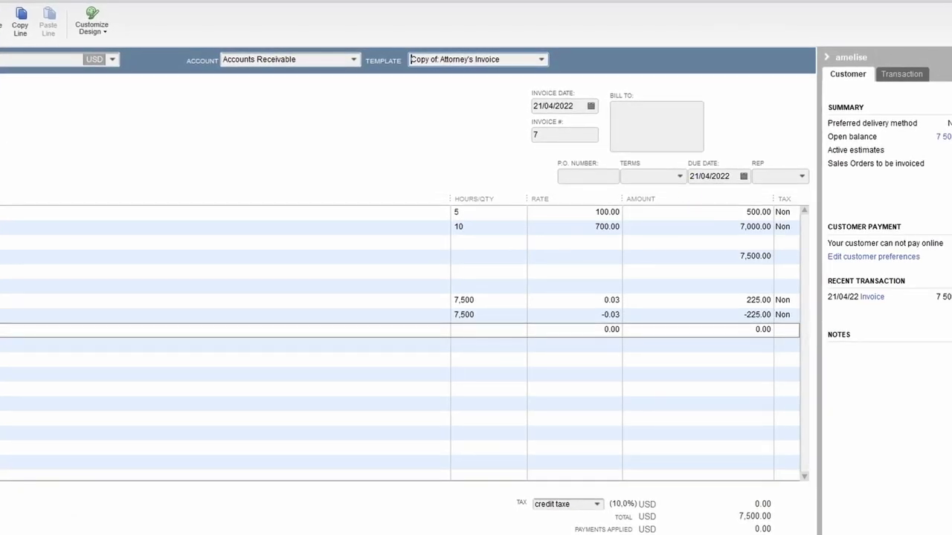
click(804, 178)
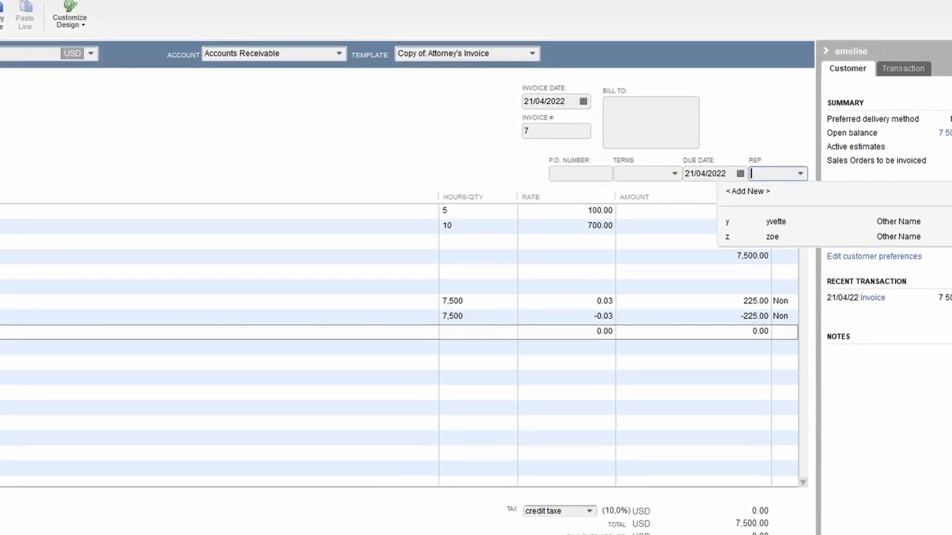
text(ARCHILLE)
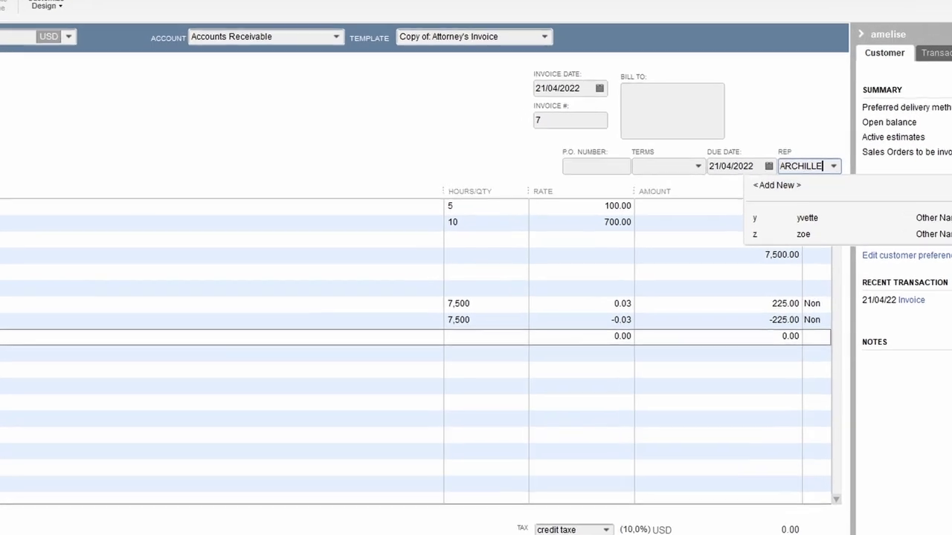
key(Tab)
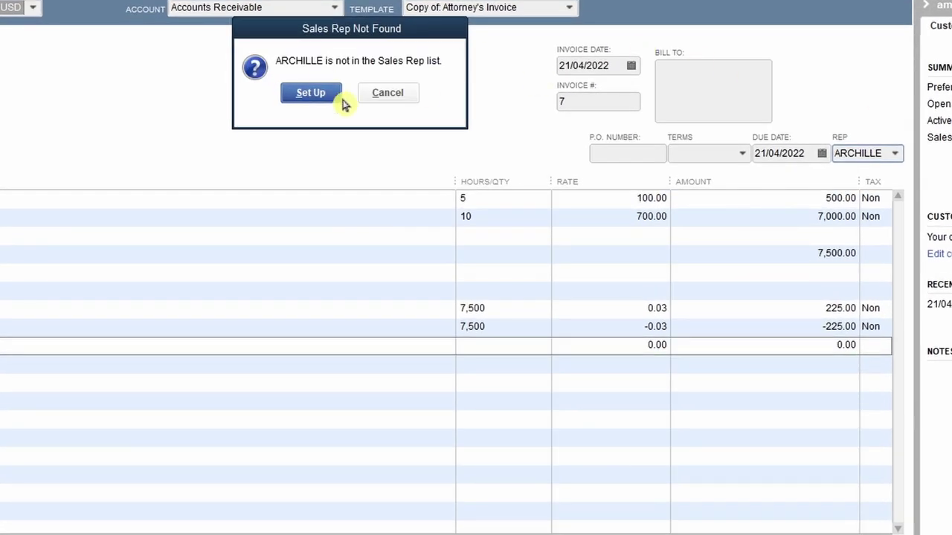
click(310, 96)
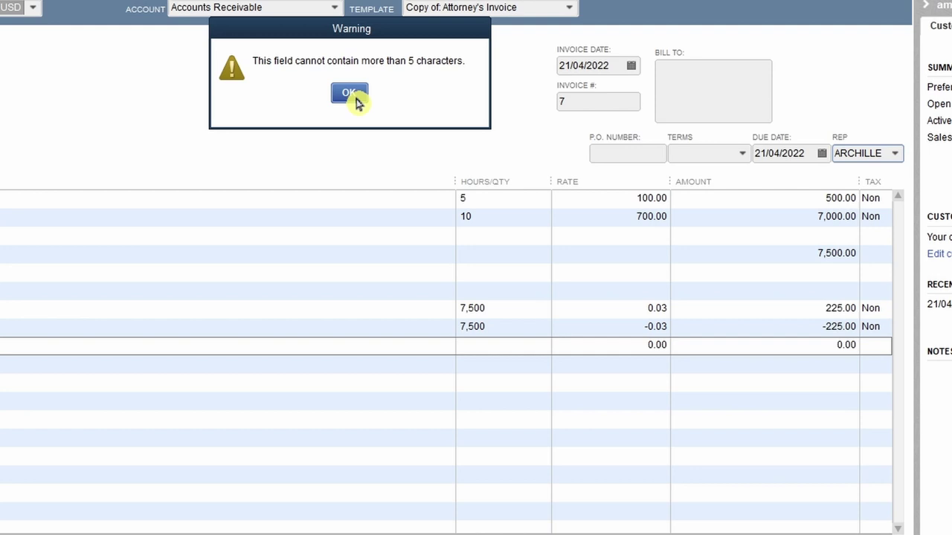
click(356, 99)
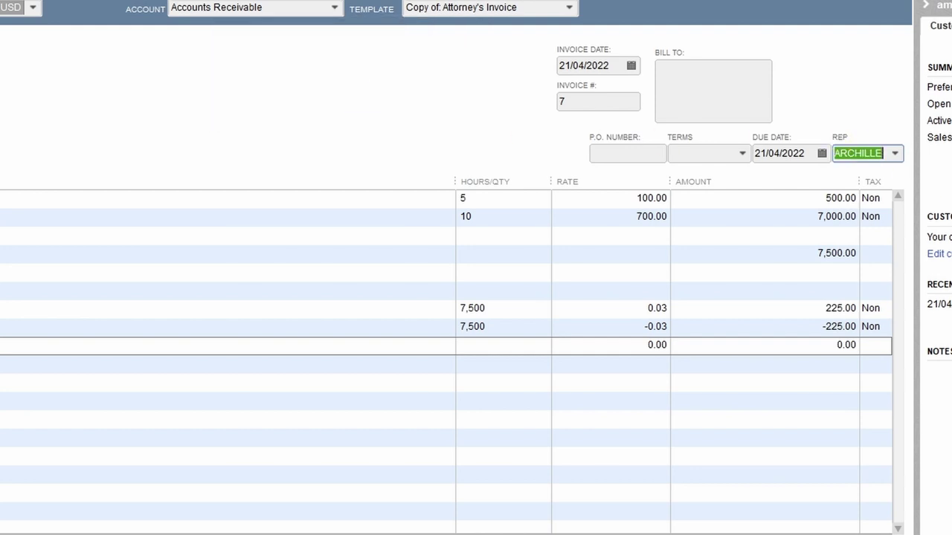
- Set up a new sales rep of type Other with name and initials for the invoice, and save and close it, making the rep change permanent
text(ARC)
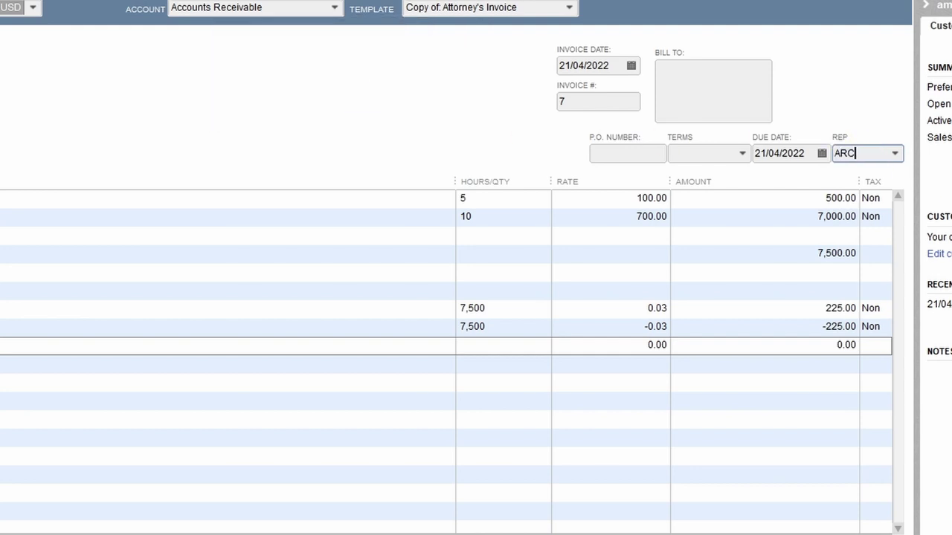
key(Tab)
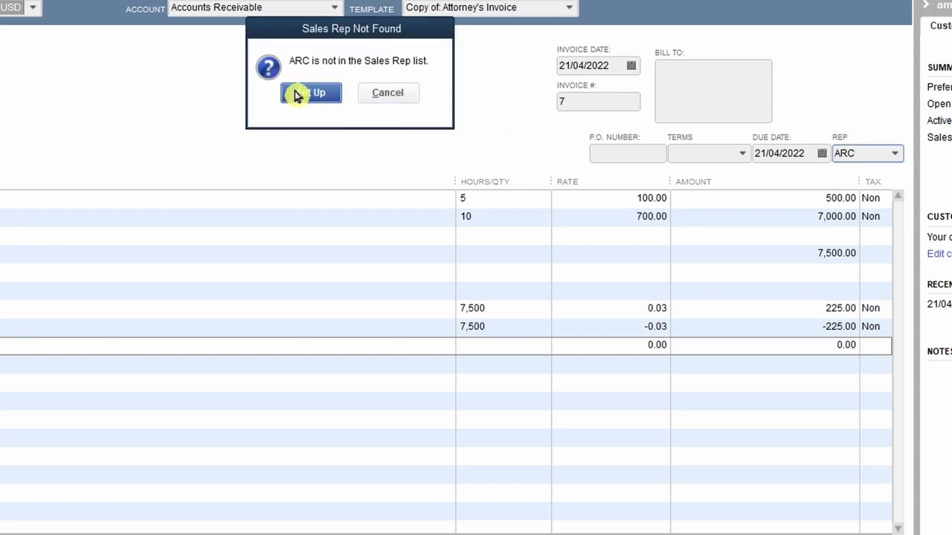
click(305, 96)
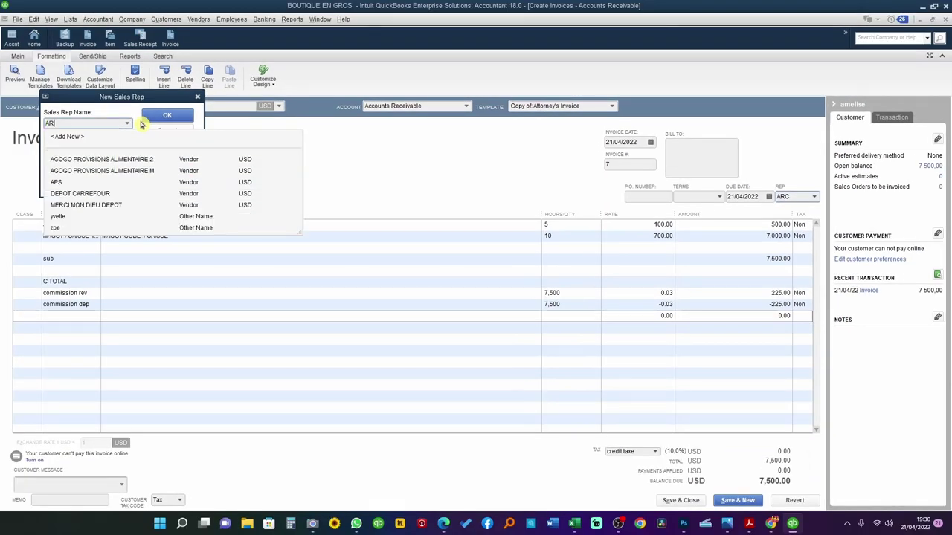
text(HILLE)
key(Tab)
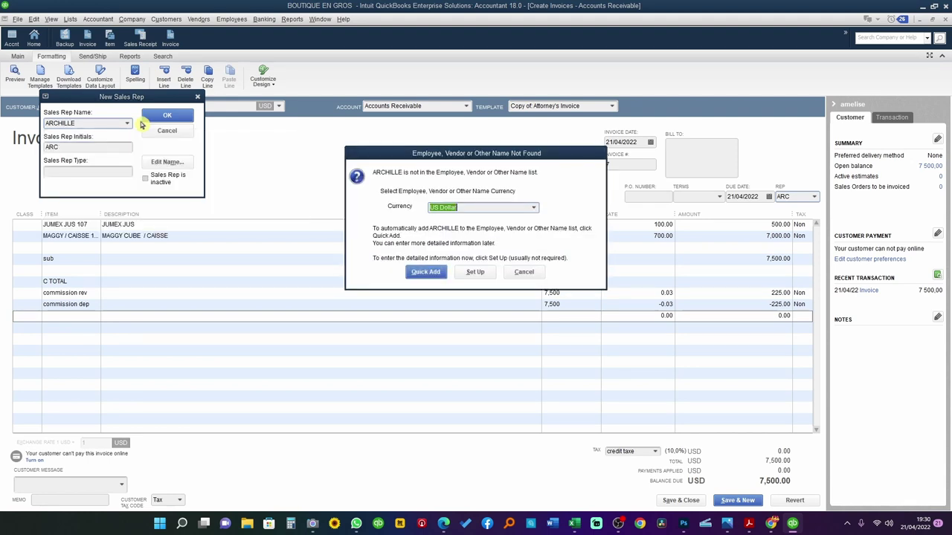
click(423, 272)
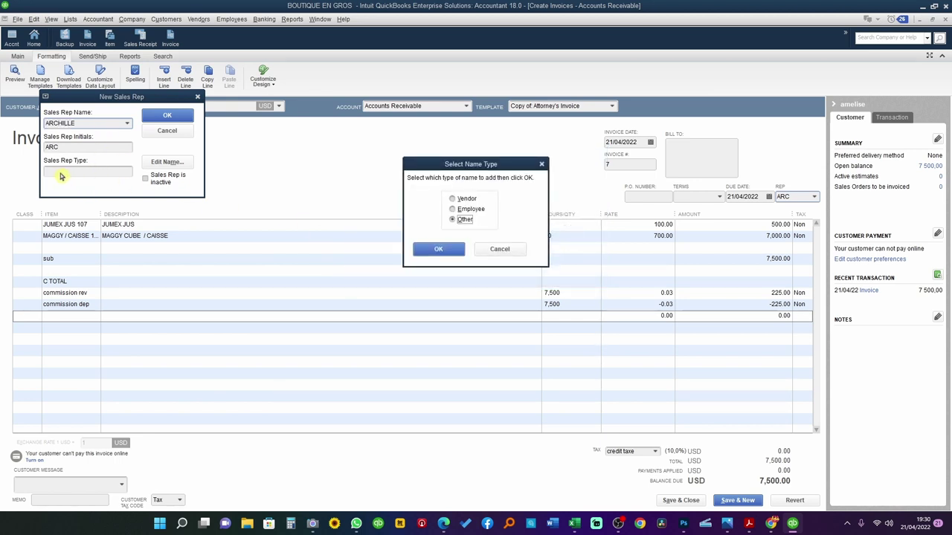
click(446, 249)
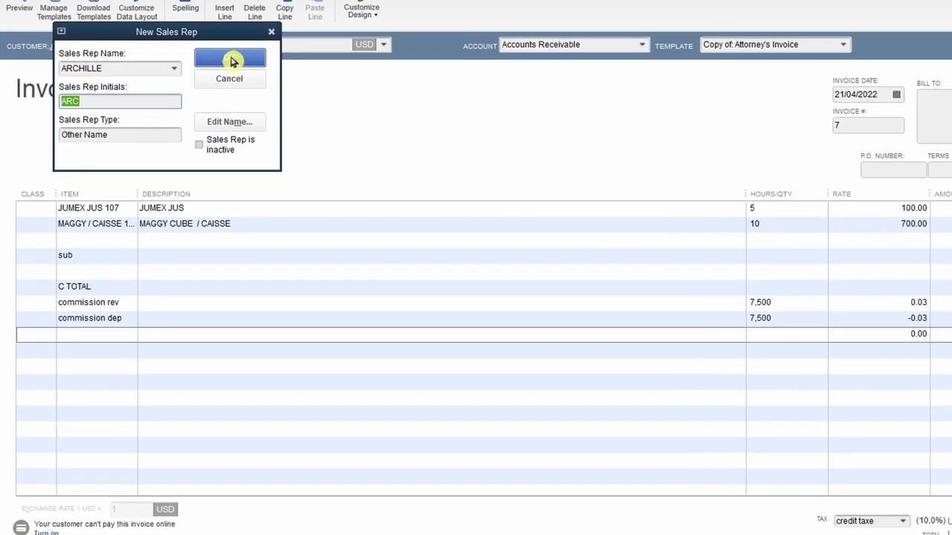
click(233, 61)
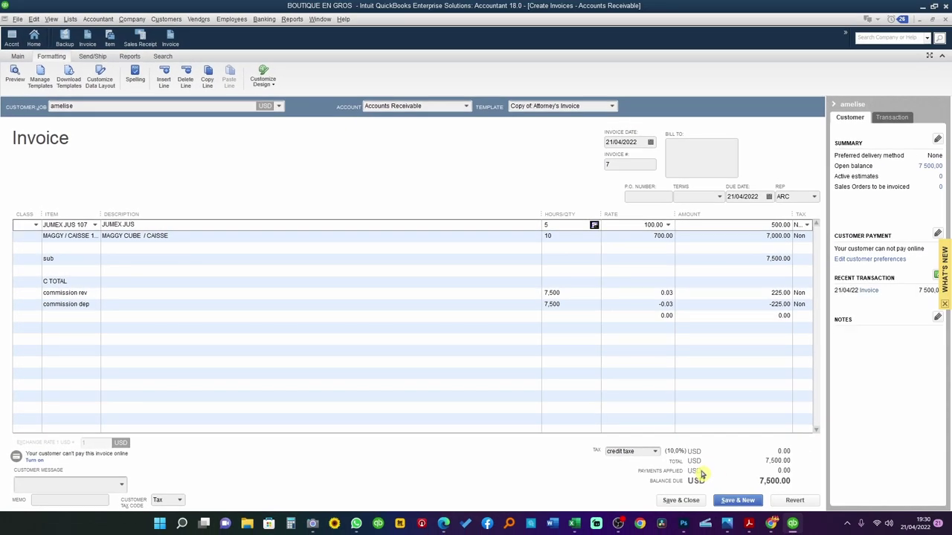
click(669, 501)
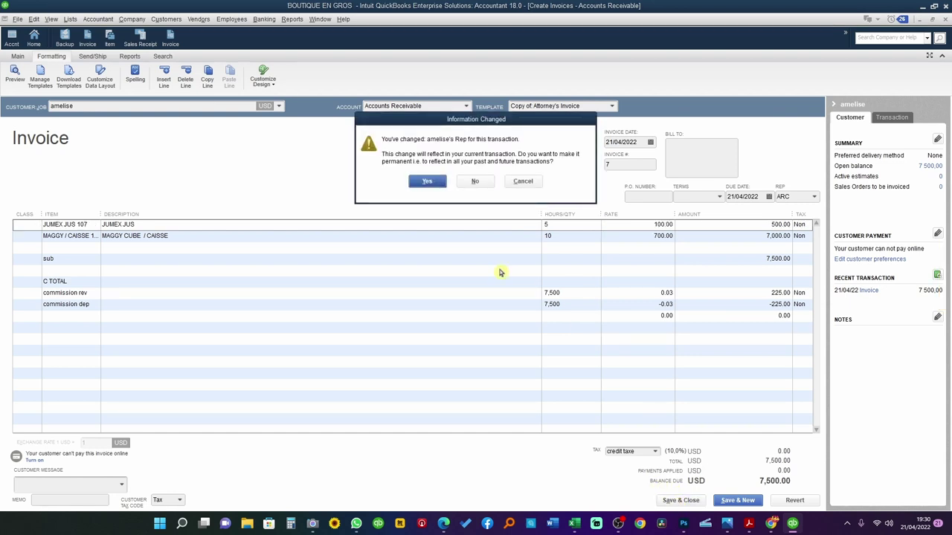
click(431, 183)
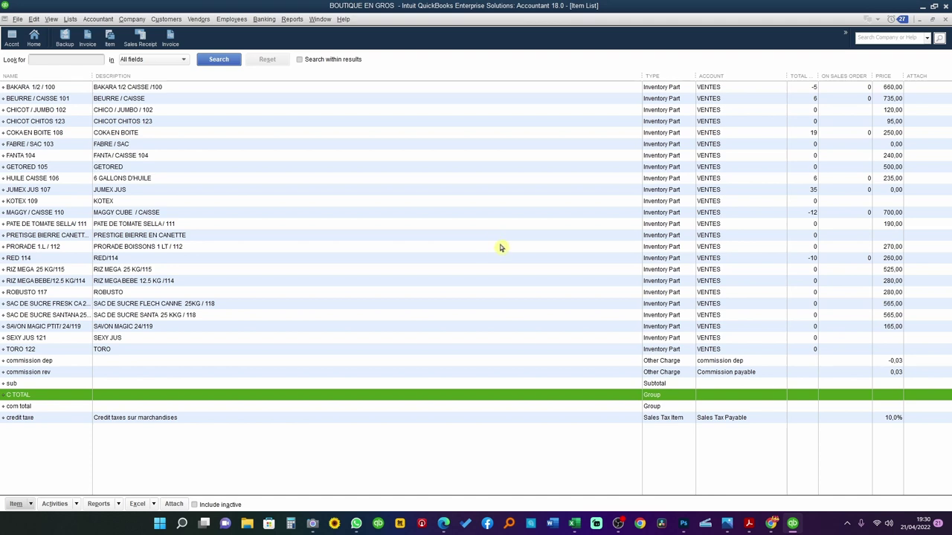
- Run the Profit & Loss Standard report and open the transaction detail behind the commission dep expense
click(291, 19)
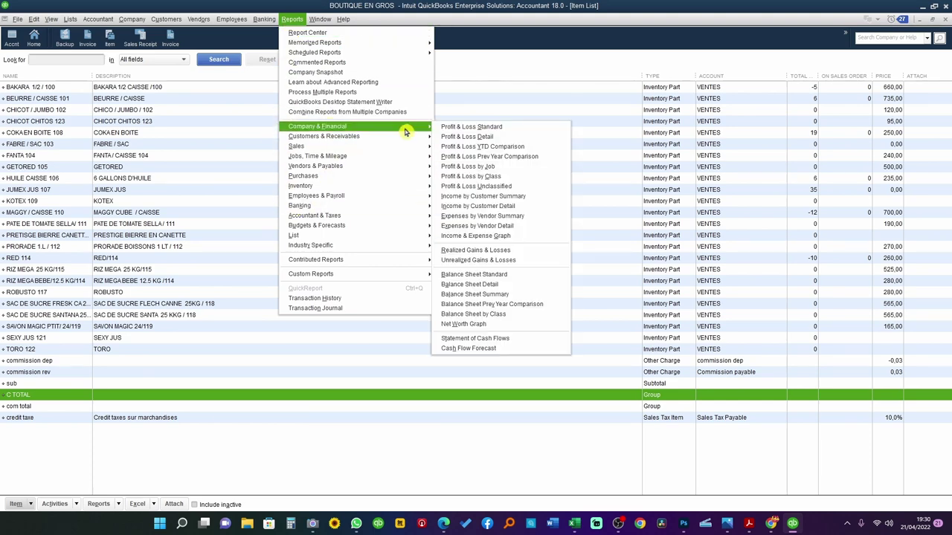
mouse_move(368, 129)
click(491, 128)
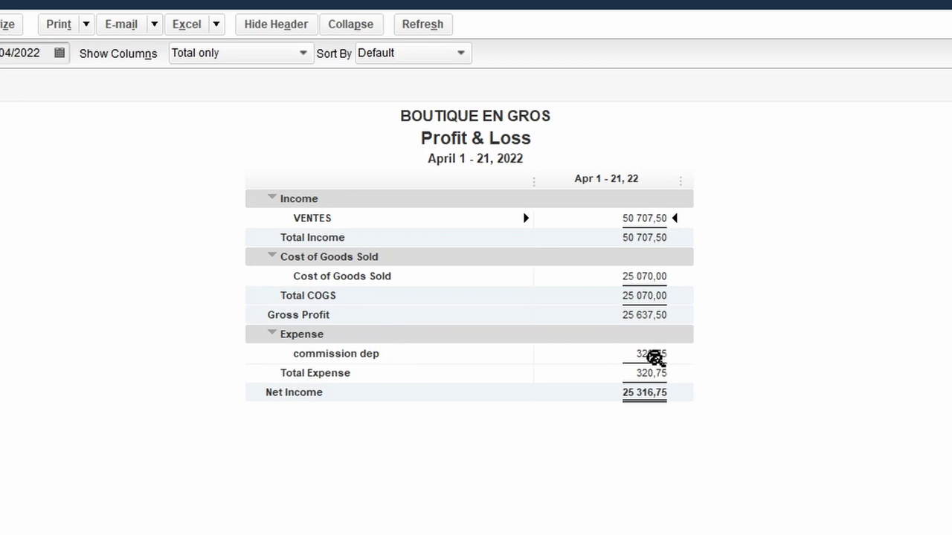
double_click(654, 357)
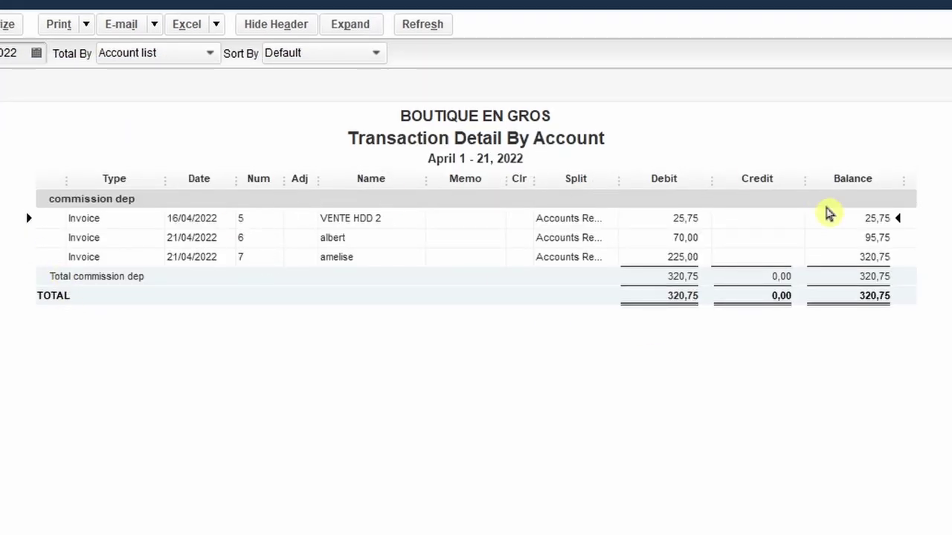
- Set the commission dep transaction report's dates to All and total it by Rep
click(52, 77)
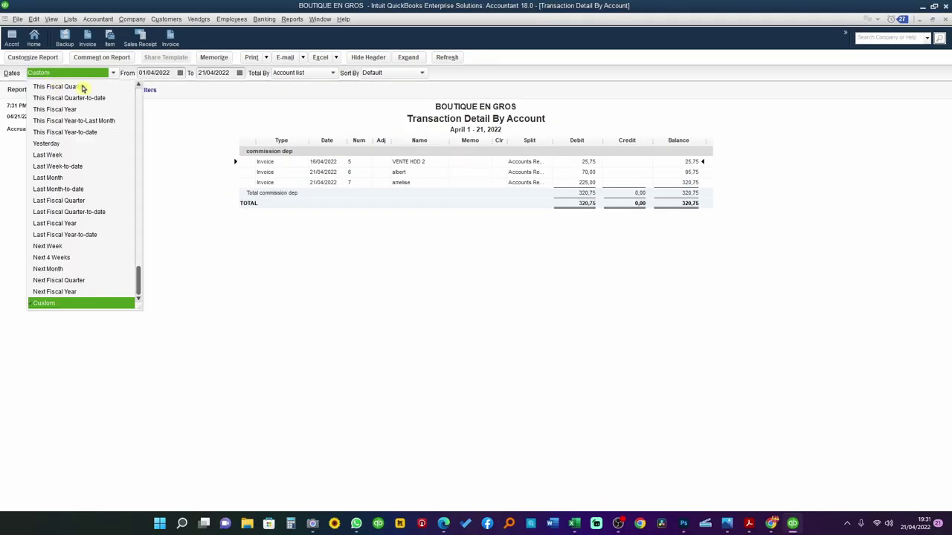
scroll(83, 89, up, 4)
click(83, 87)
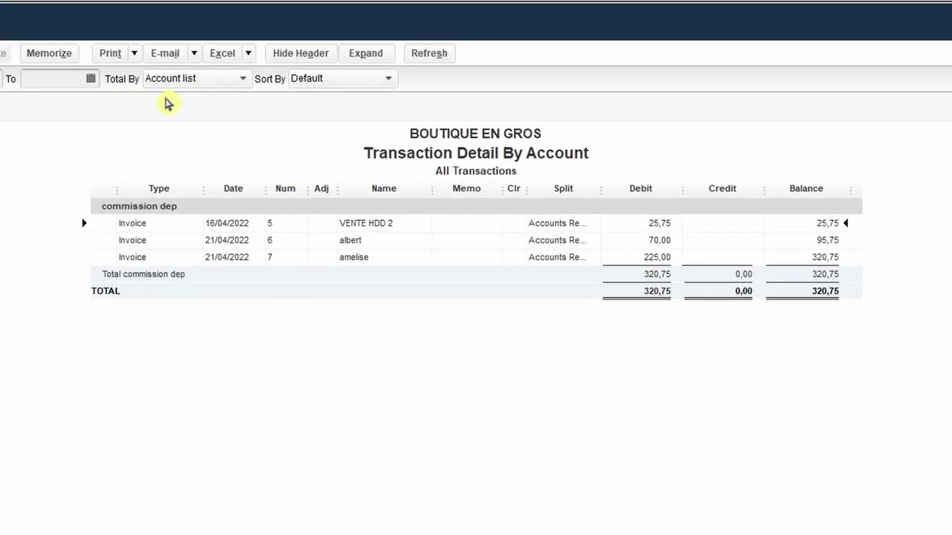
click(221, 80)
click(168, 380)
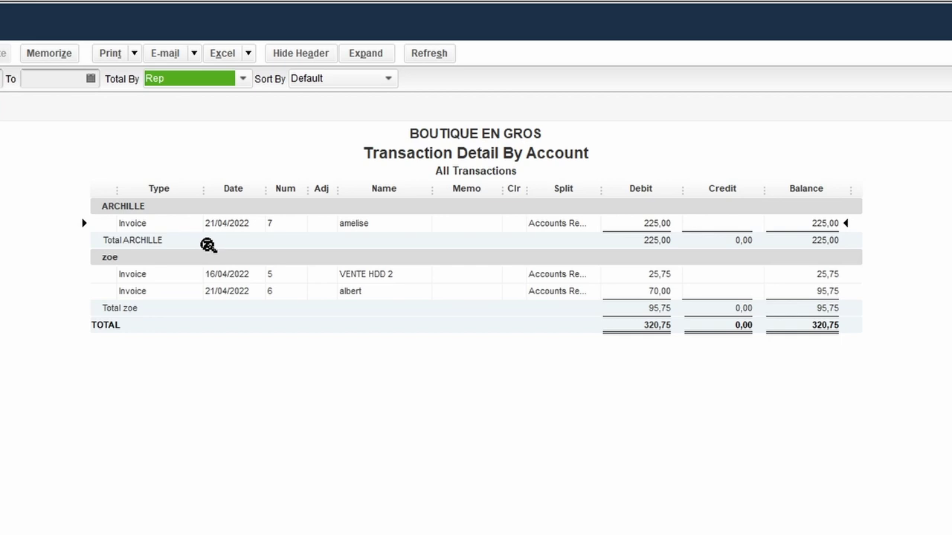
- Open the detail behind the first rep's commission total and memorize that report under the rep's name followed by COMMISSION
double_click(145, 242)
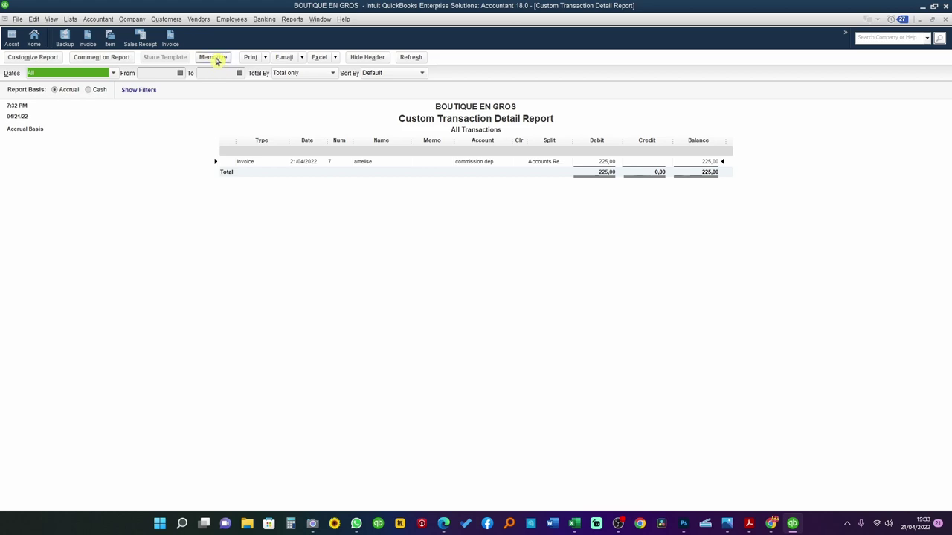
click(215, 59)
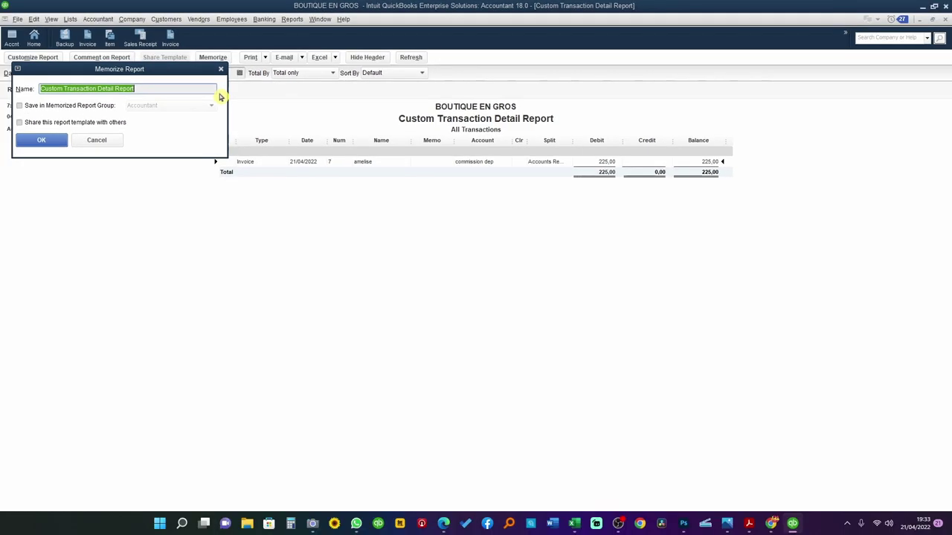
text(ARCH)
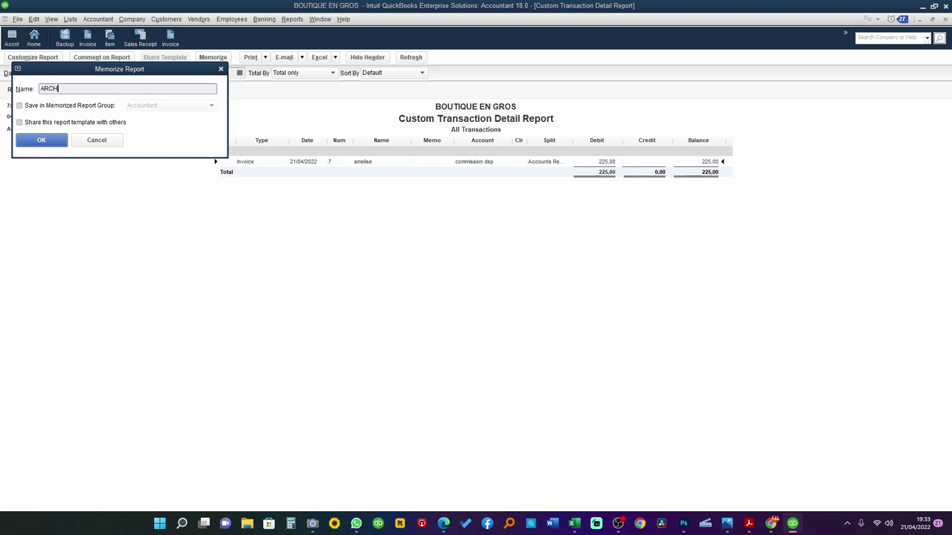
text(IL COMMISSION)
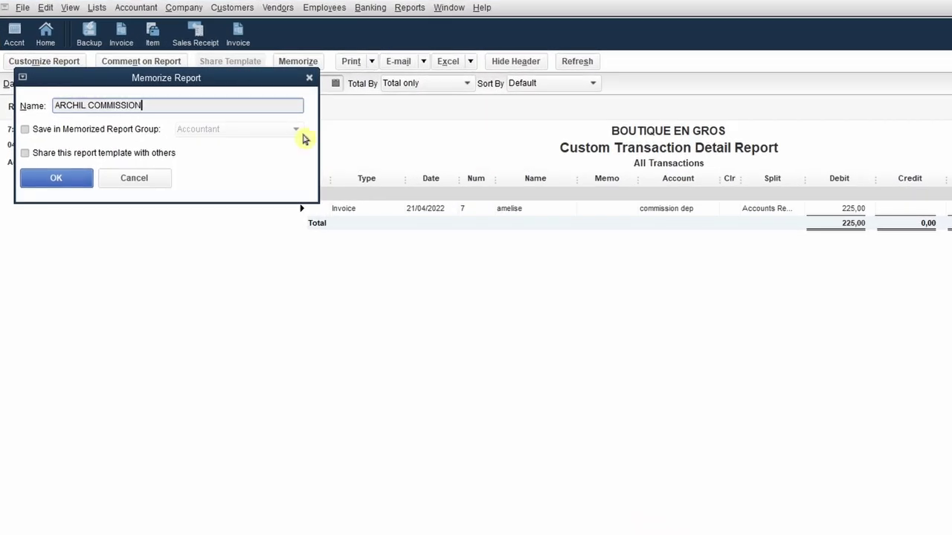
click(63, 181)
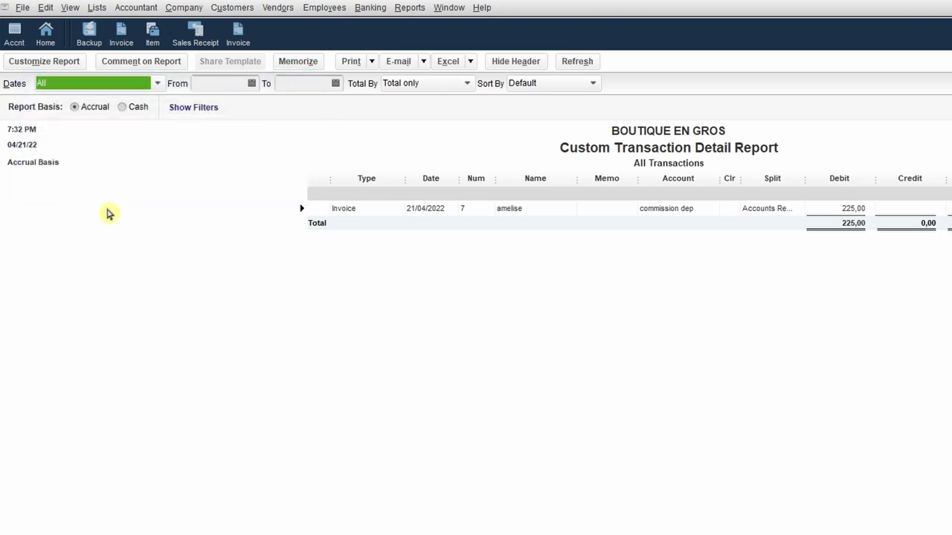
- Close the open reports back to the Item List without memorizing the modified Transaction Detail By Account report
key(Escape)
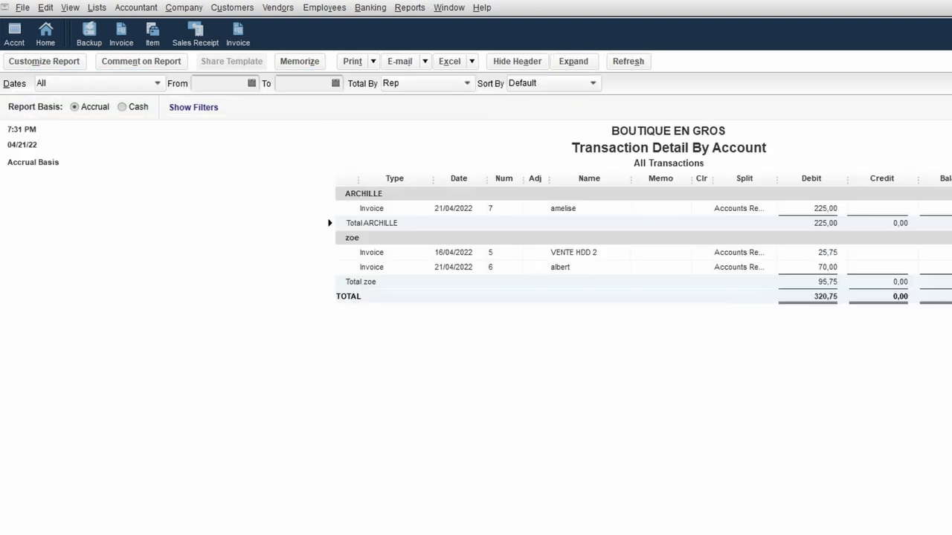
key(Escape)
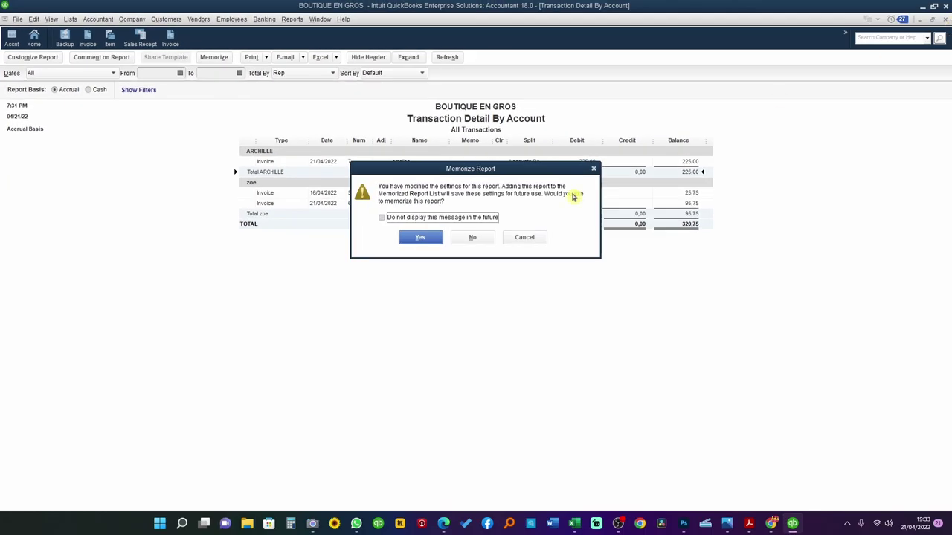
click(484, 239)
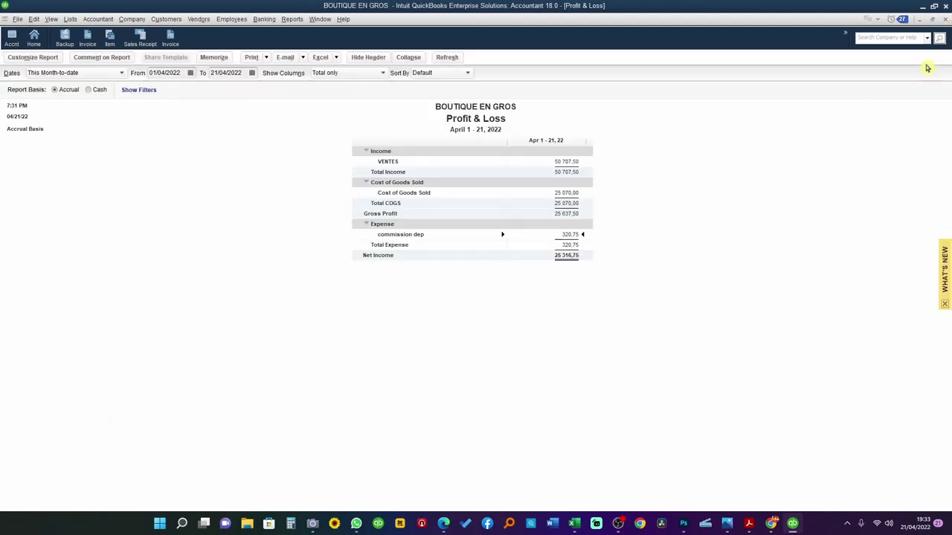
click(943, 22)
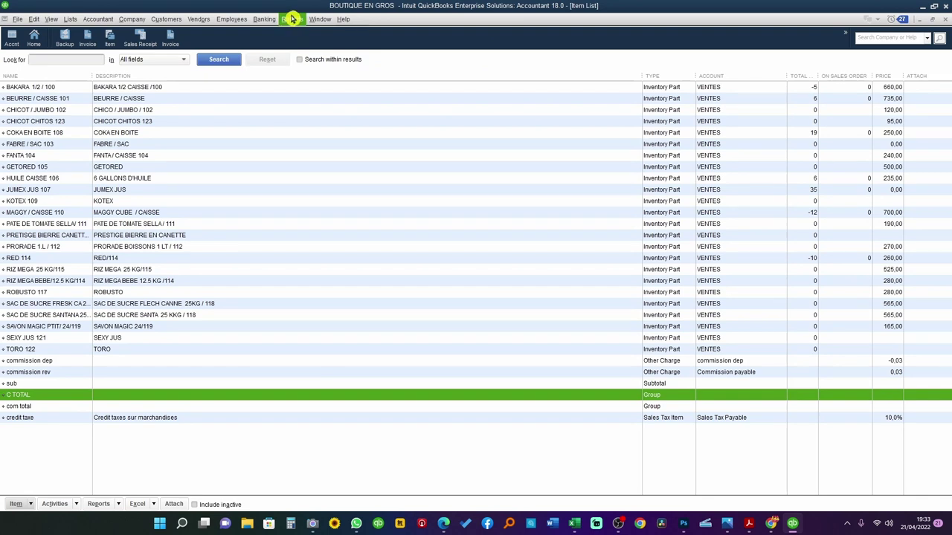
- Open the memorized commission report for the sales rep
click(291, 19)
mouse_move(322, 43)
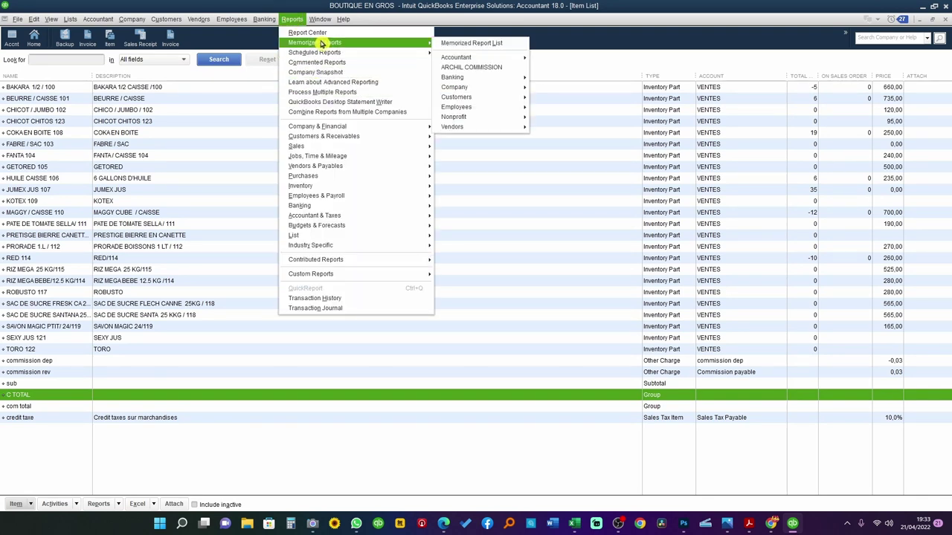
click(484, 72)
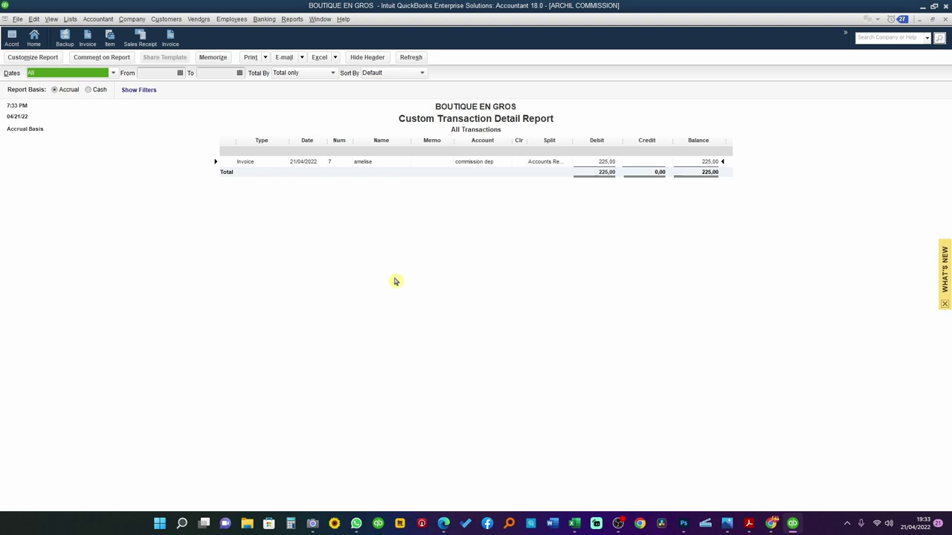
- Add the rep's commission report to the icon bar with the default label, open it through that shortcut, and close it
click(51, 20)
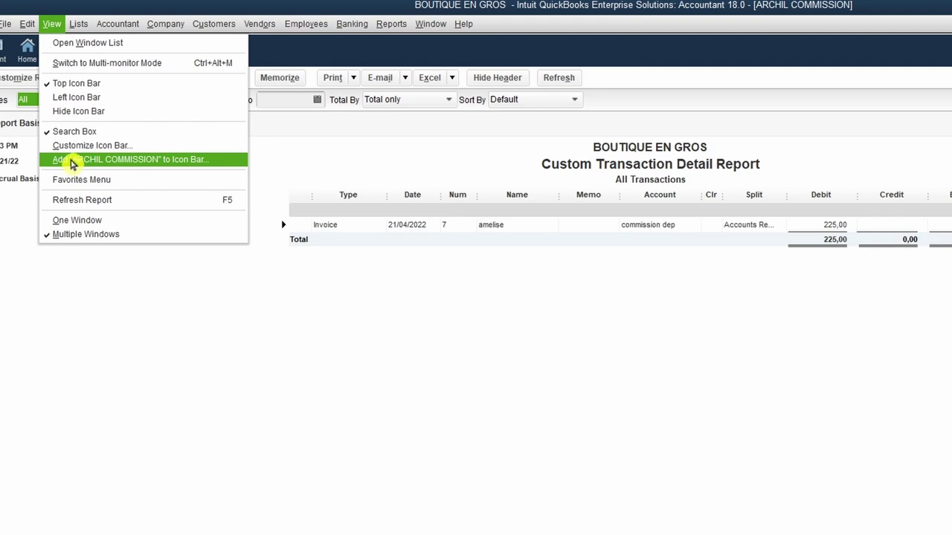
click(66, 116)
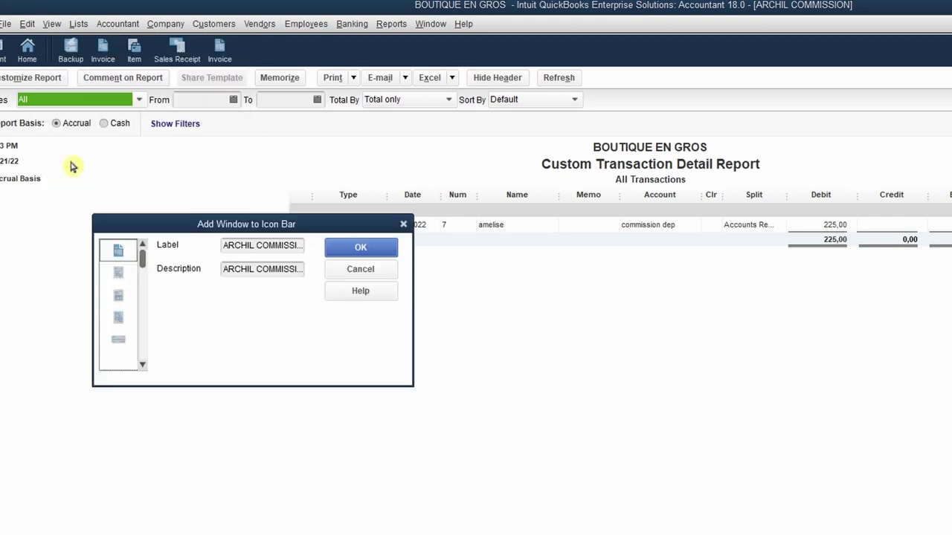
click(358, 249)
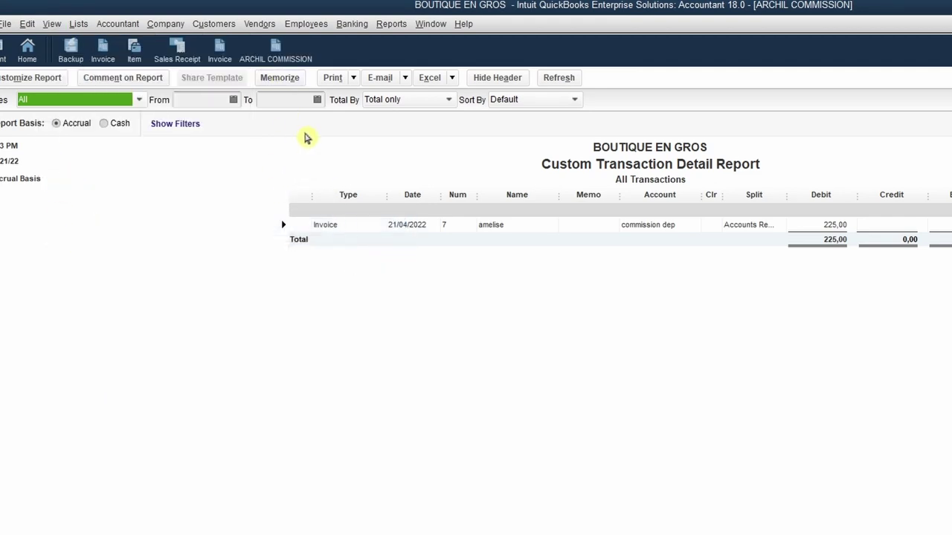
click(286, 58)
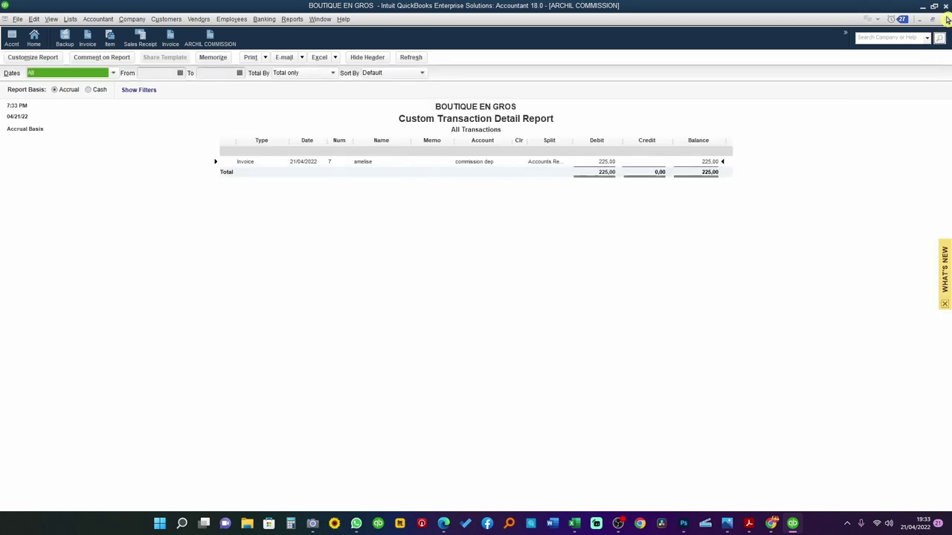
click(945, 19)
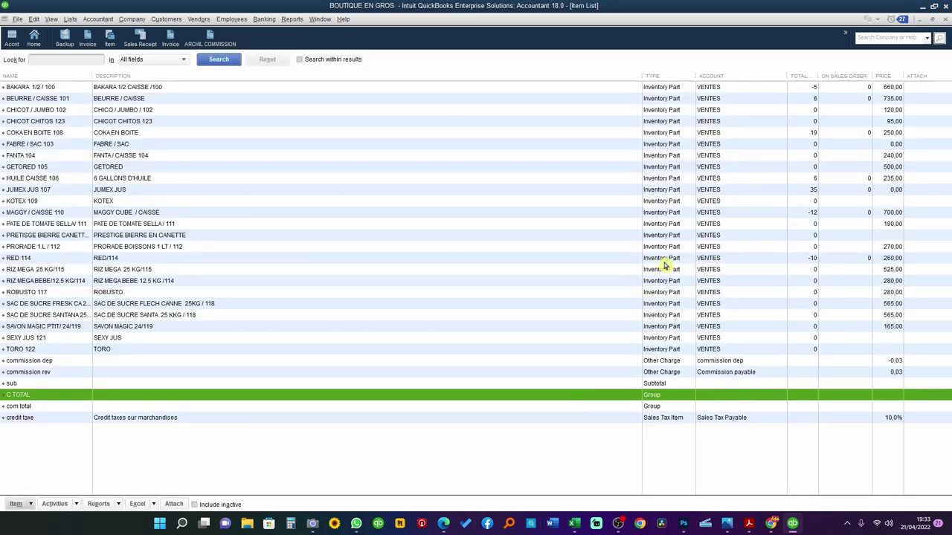